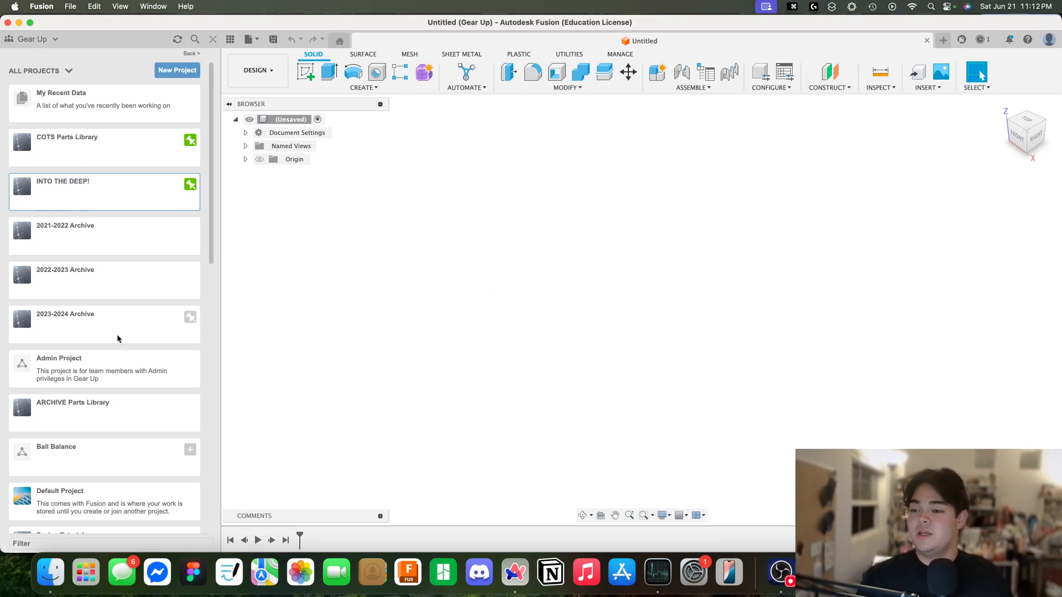
- Open the Fusion Tutorials project from the list of all projects
{"action": "scroll", "coordinate": [118, 336], "scroll_direction": "down", "scroll_amount": 10}
{"action": "scroll", "coordinate": [117, 333], "scroll_direction": "up", "scroll_amount": 5}
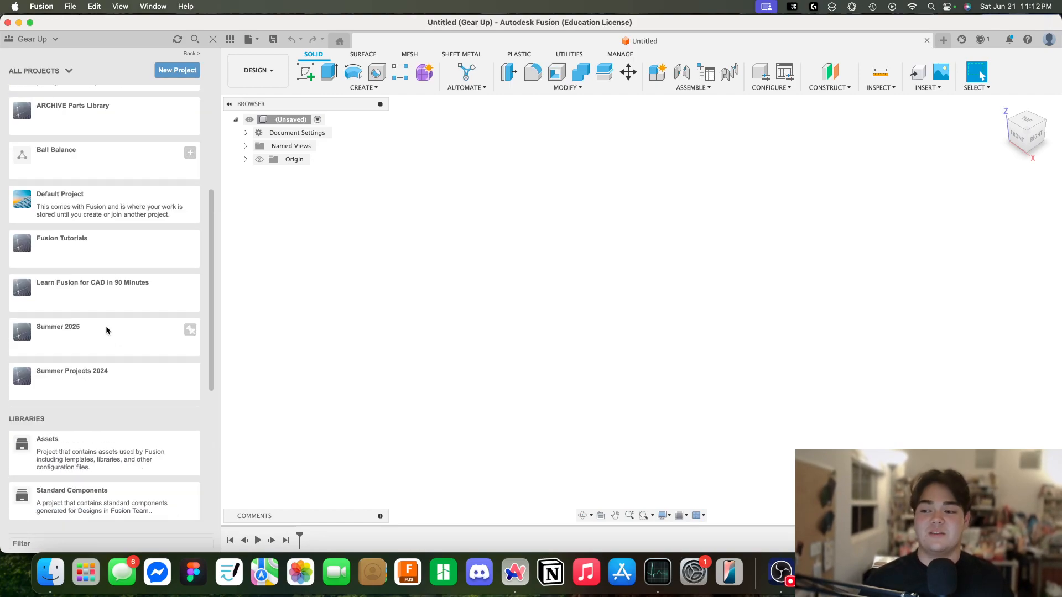
{"action": "left_click", "coordinate": [104, 253]}
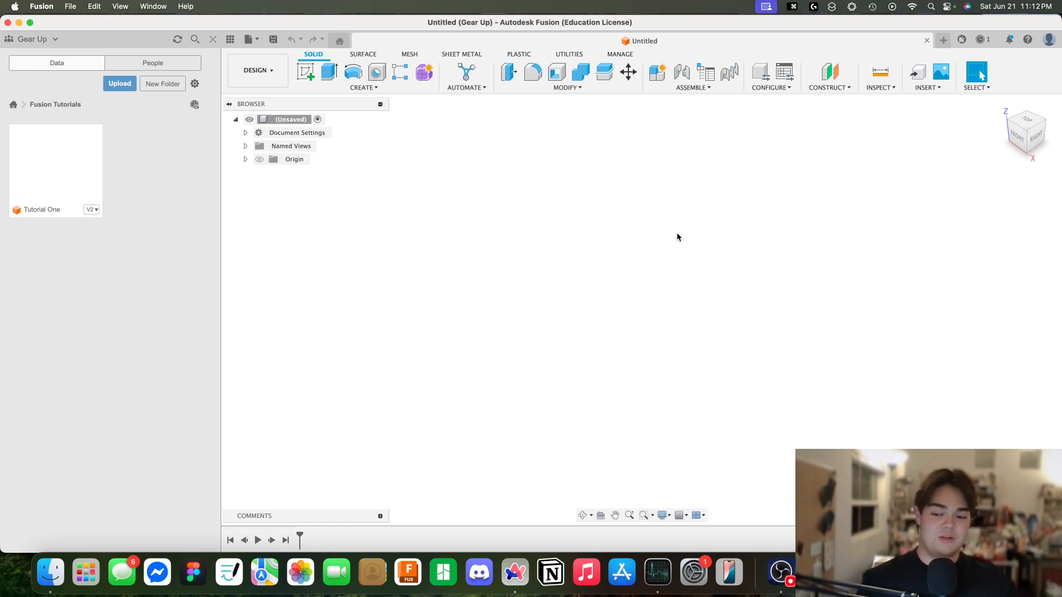
- Save the untitled design in Fusion Tutorials under the name "Video 2, sketching!"
{"action": "key", "text": "super+s"}
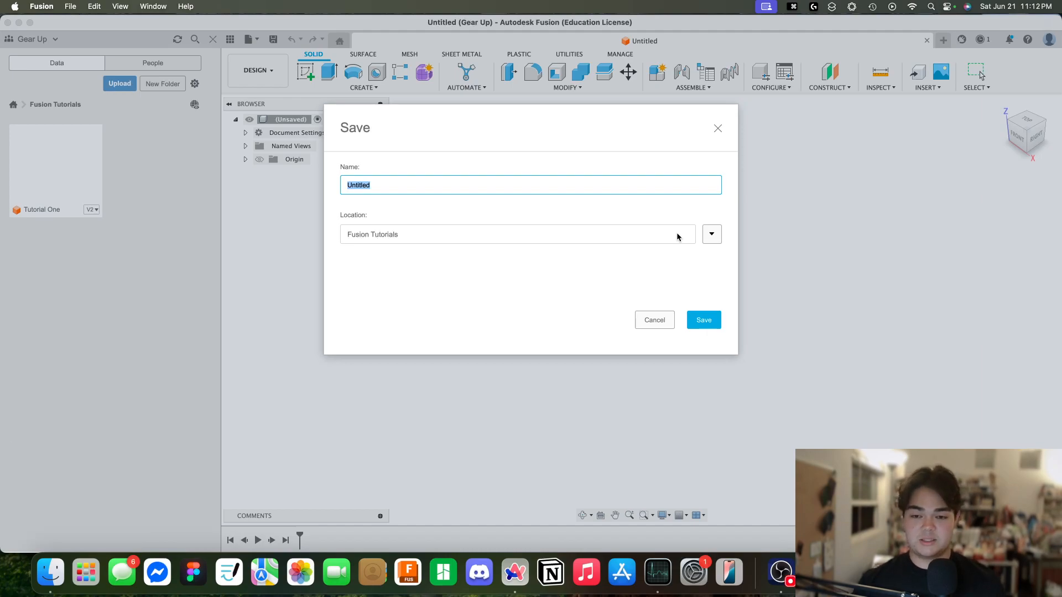
{"action": "type", "text": "Video "}
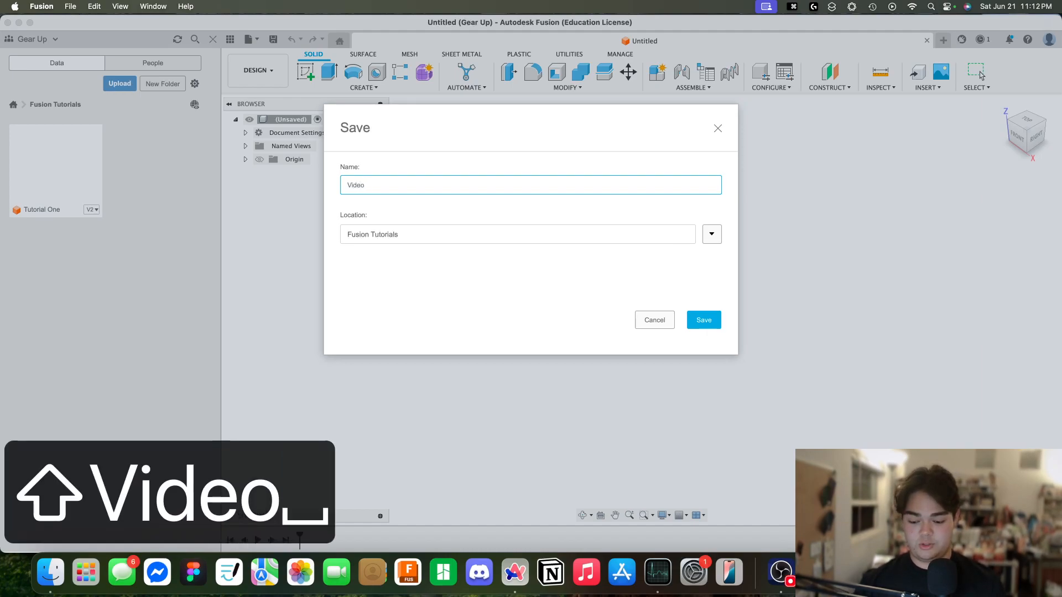
{"action": "type", "text": "2, sketing"}
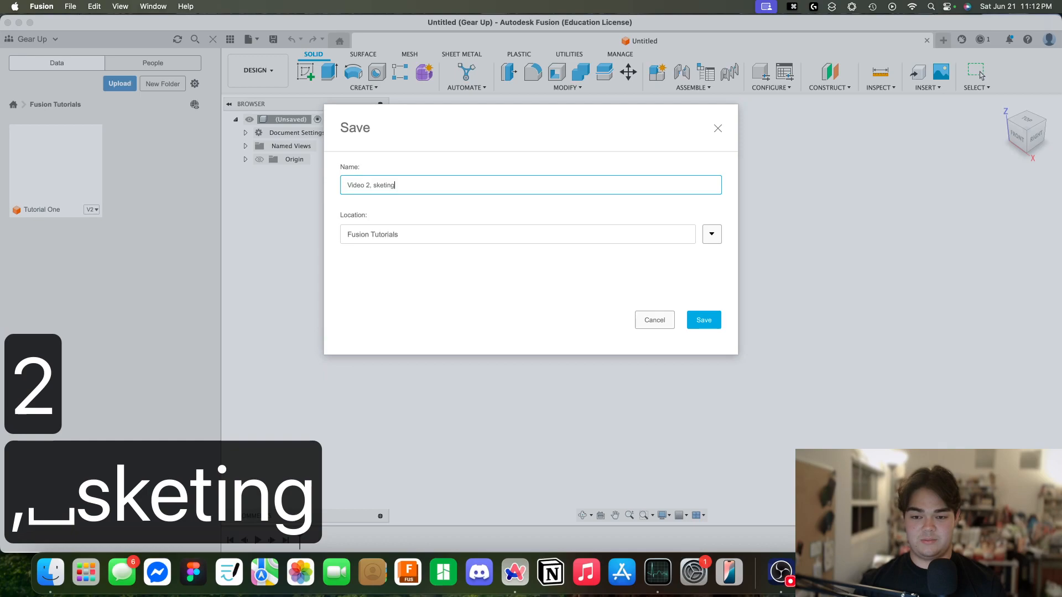
{"action": "key", "text": "BackSpace"}
{"action": "key", "text": "BackSpace"}
{"action": "key", "text": "BackSpace"}
{"action": "type", "text": "ching!"}
{"action": "key", "text": "Return"}
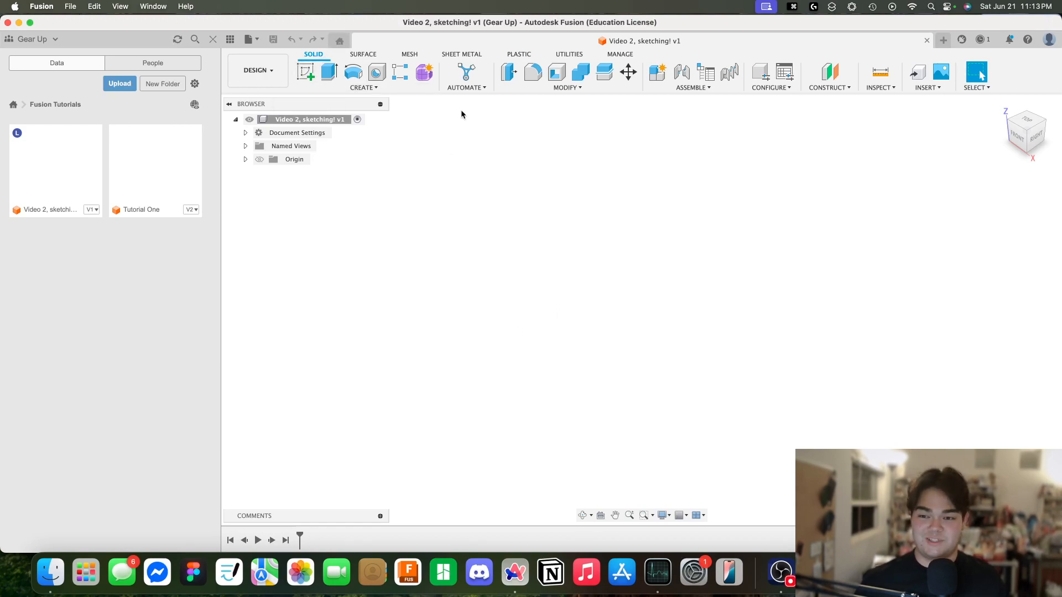
- Start a new sketch on the horizontal XY origin plane
{"action": "left_click", "coordinate": [306, 75]}
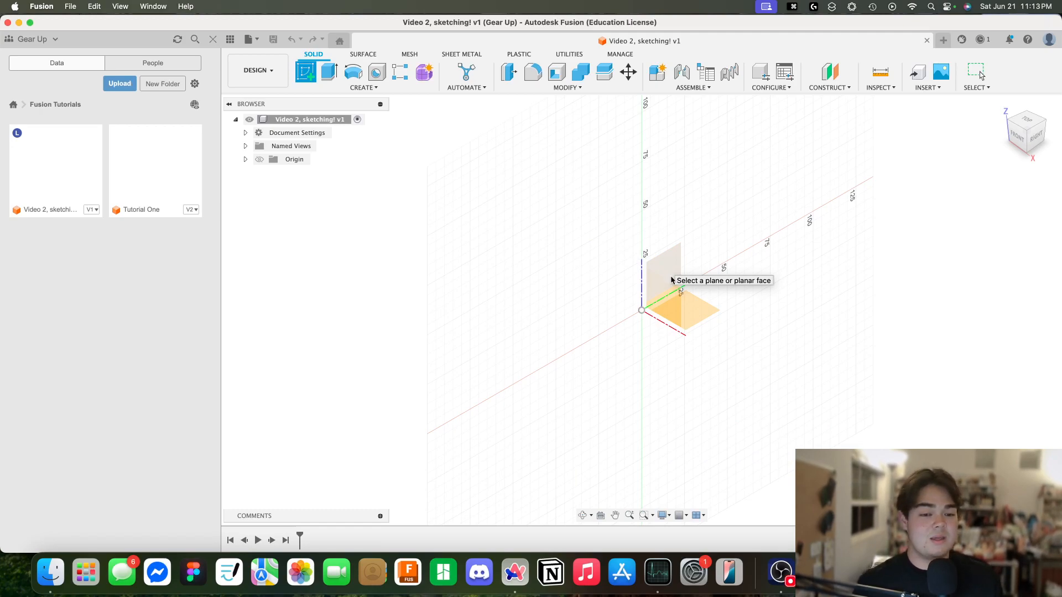
{"action": "mouse_move", "coordinate": [790, 336]}
{"action": "middle_mouse_down", "text": "shift"}
{"action": "mouse_move", "coordinate": [754, 343]}
{"action": "mouse_move", "coordinate": [775, 334]}
{"action": "middle_mouse_up", "text": "shift"}
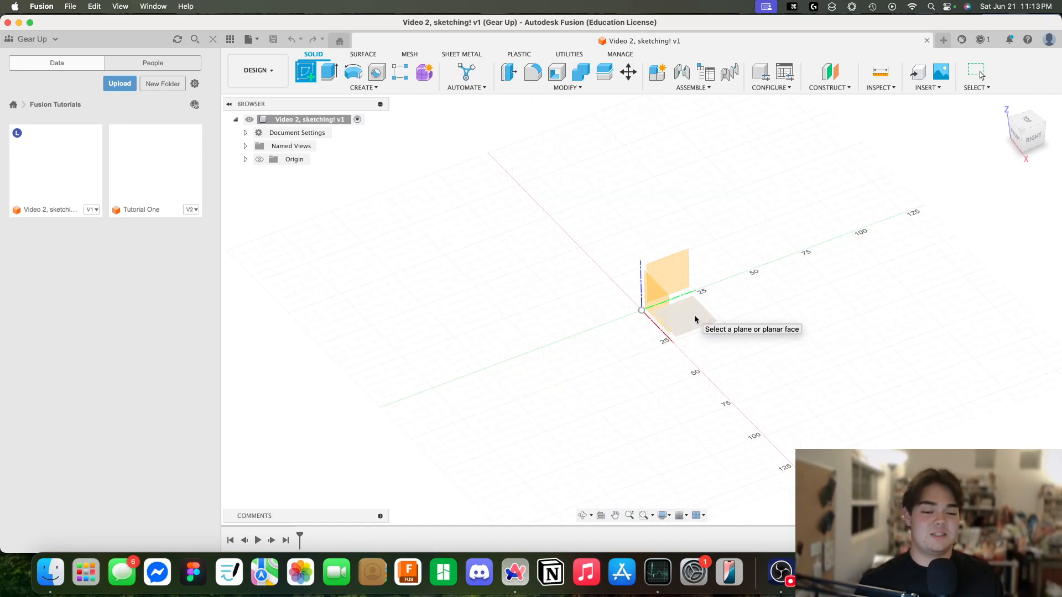
{"action": "key", "text": "Escape"}
{"action": "middle_click_drag", "start_coordinate": [706, 318], "coordinate": [711, 347], "text": "shift"}
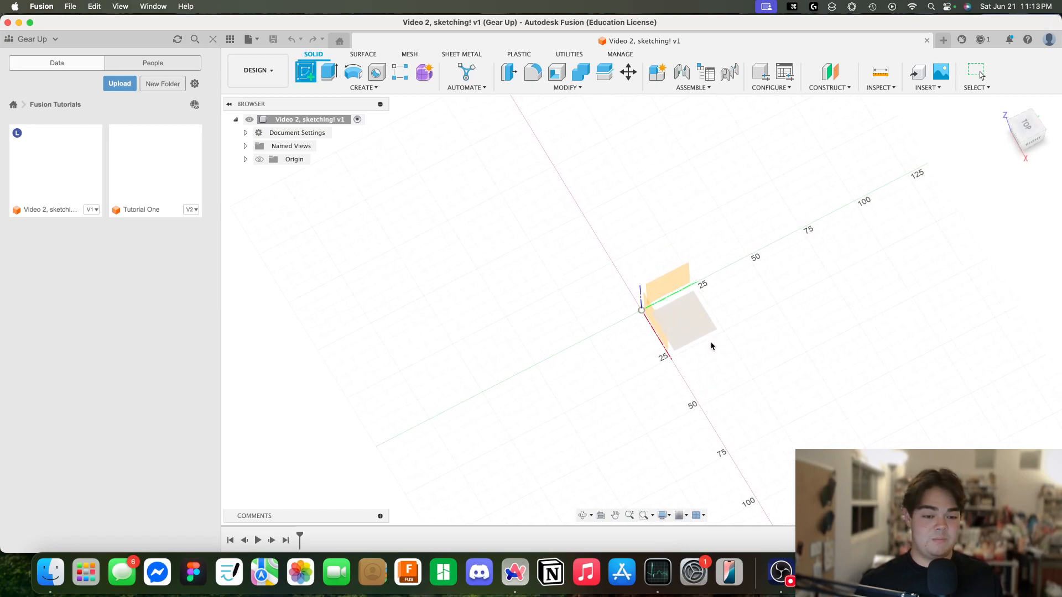
{"action": "left_click", "coordinate": [696, 326]}
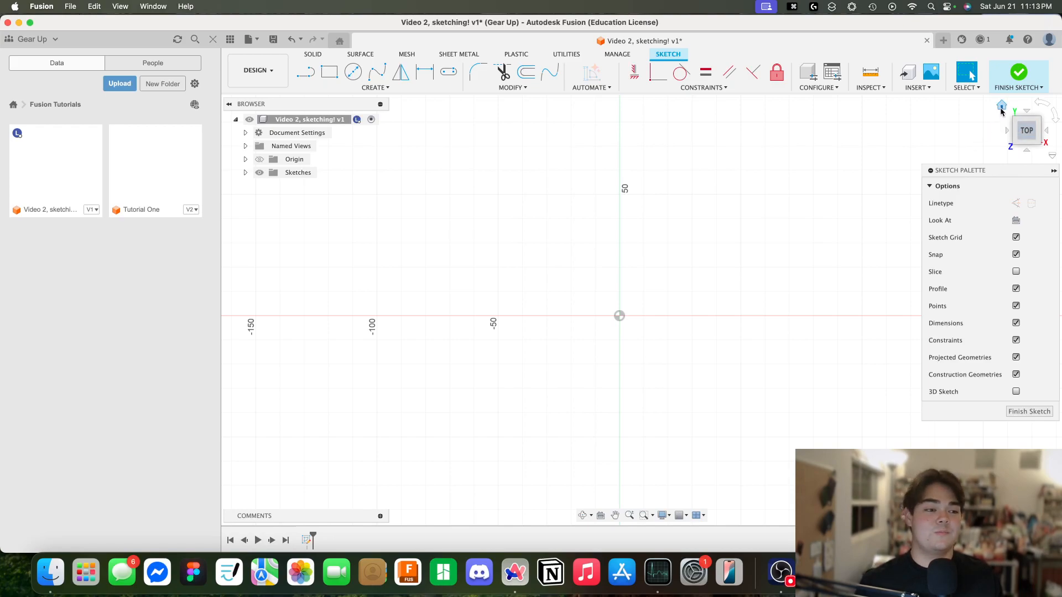
- Draw a closed triangle of three lines that starts and ends at the origin, with its other corners up and to the right
{"action": "scroll", "coordinate": [646, 320], "scroll_direction": "up", "scroll_amount": 2}
{"action": "middle_click_drag", "start_coordinate": [723, 308], "coordinate": [663, 290]}
{"action": "scroll", "coordinate": [652, 295], "scroll_direction": "up", "scroll_amount": 1}
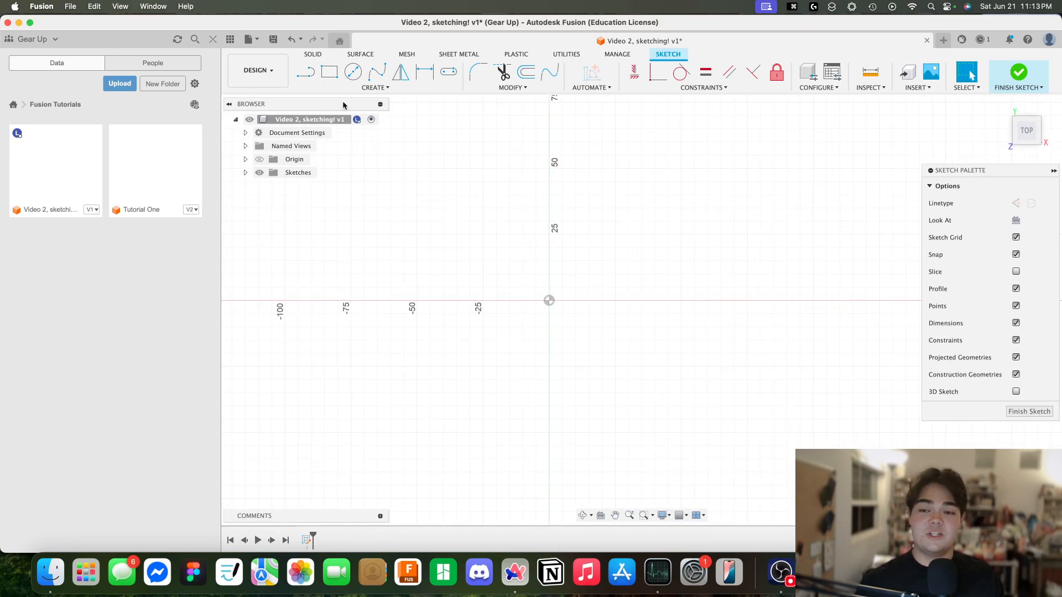
{"action": "left_click", "coordinate": [311, 71]}
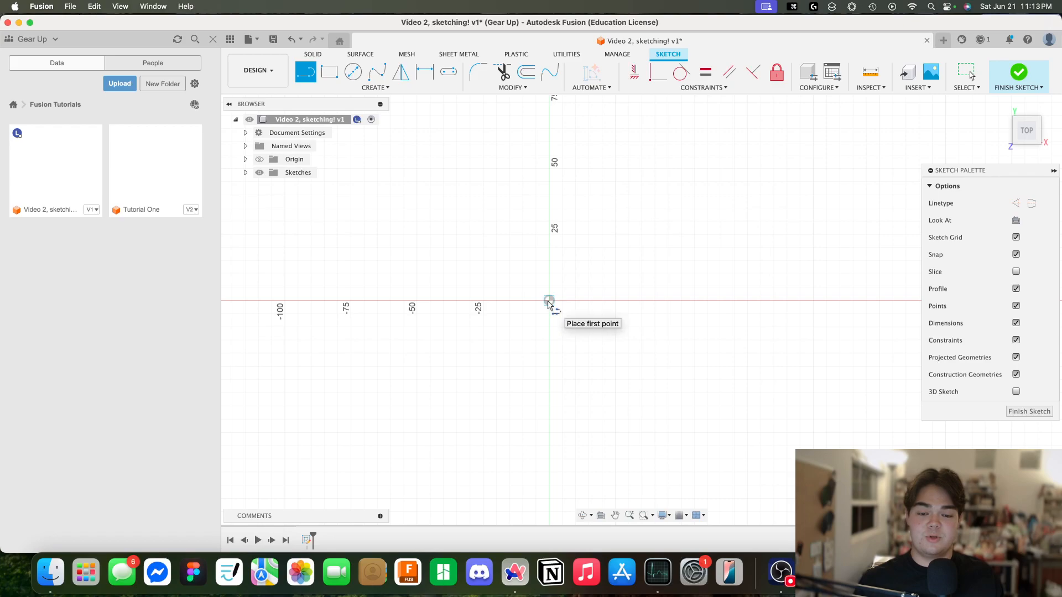
{"action": "left_click", "coordinate": [549, 301]}
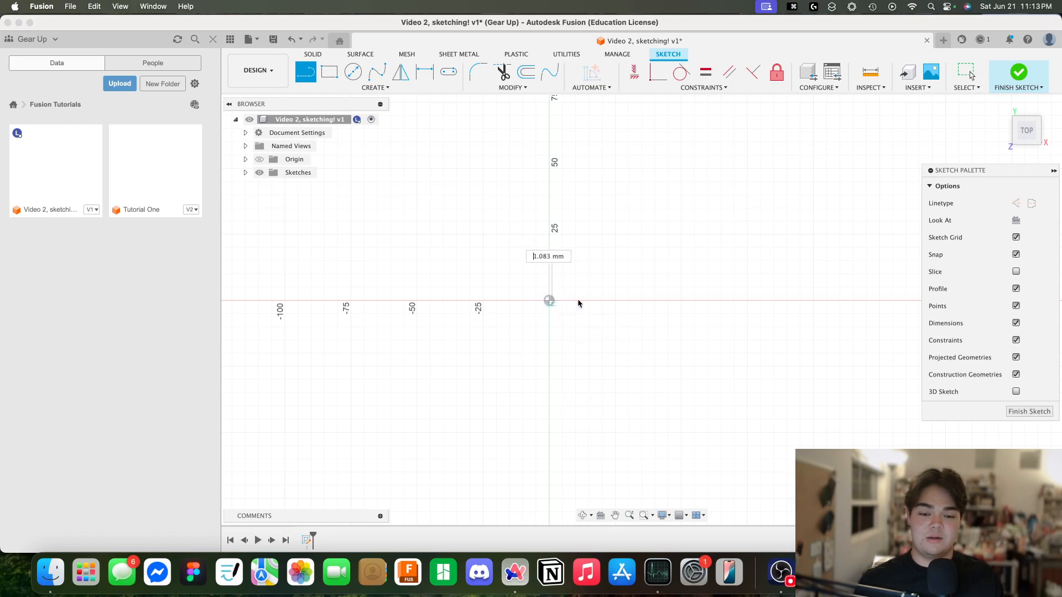
{"action": "left_click", "coordinate": [676, 268]}
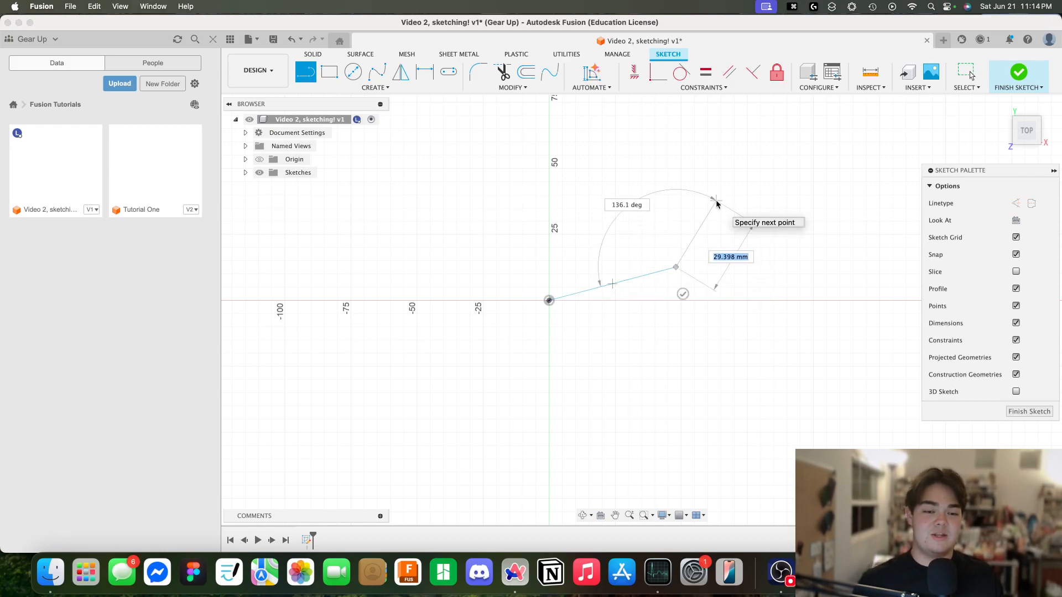
{"action": "left_click", "coordinate": [582, 187]}
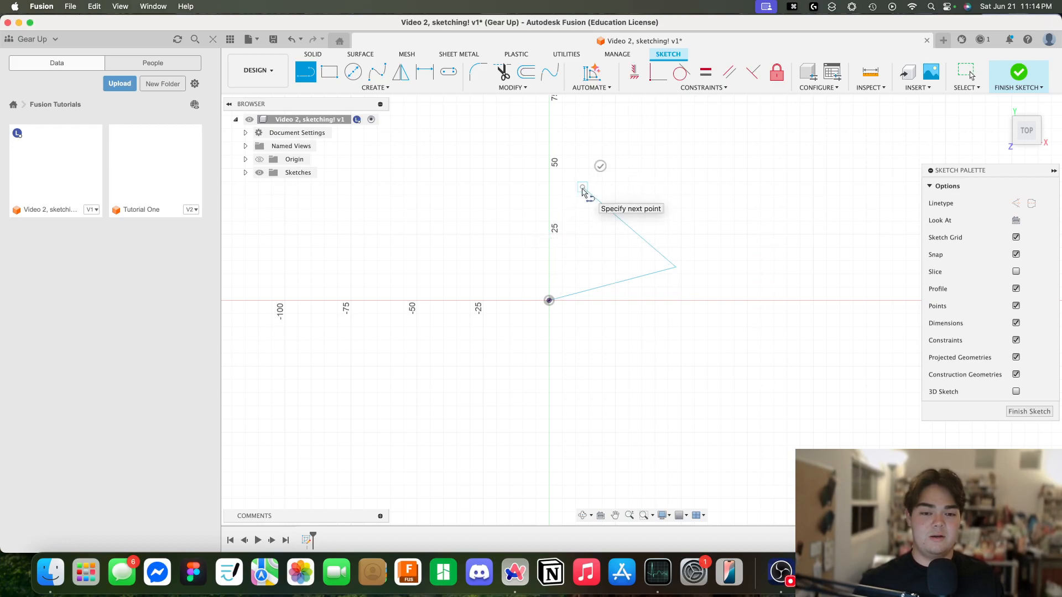
{"action": "left_click", "coordinate": [549, 300]}
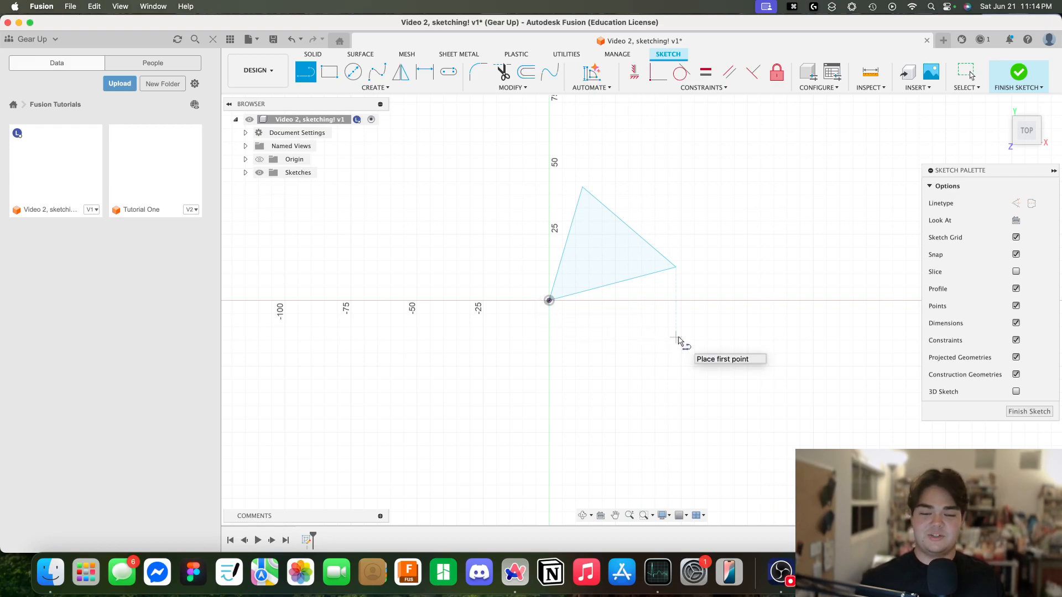
{"action": "key", "text": "Escape"}
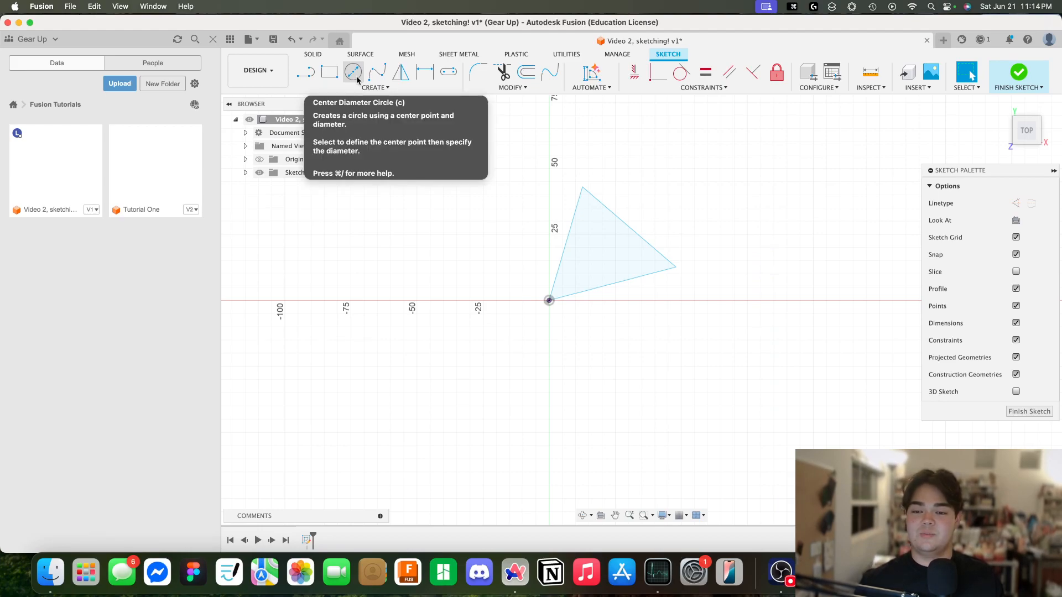
- Draw a center diameter circle centred on the origin and enclosing the triangle, and finish the sketch
{"action": "left_click", "coordinate": [354, 72]}
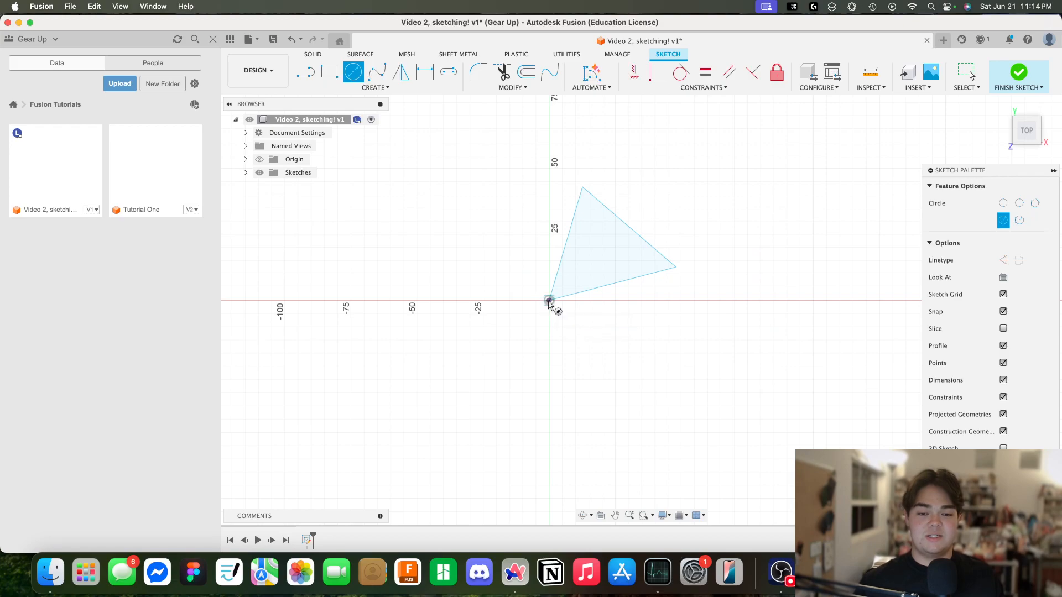
{"action": "left_click", "coordinate": [549, 300]}
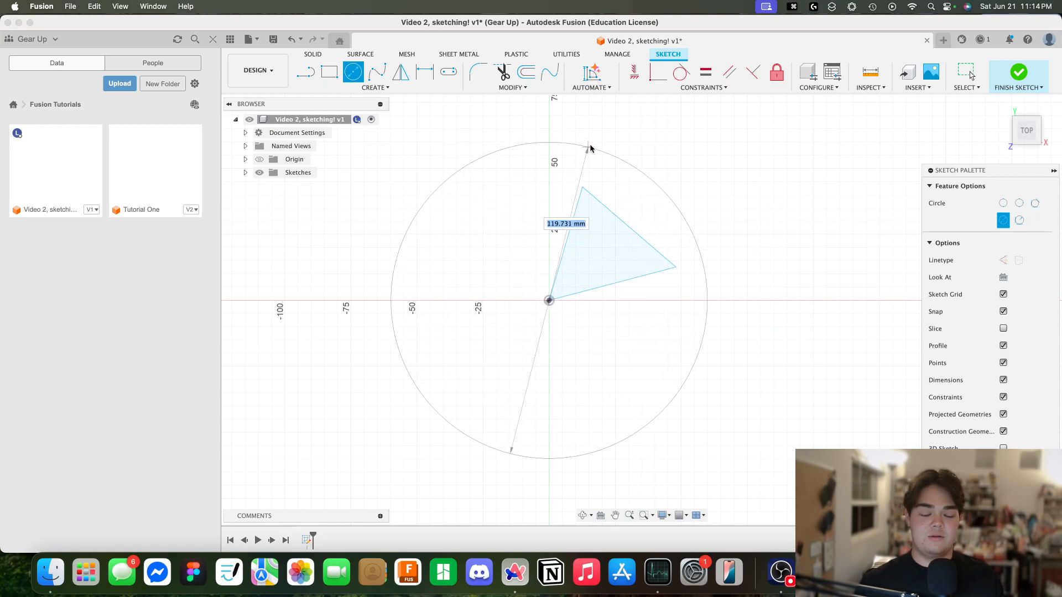
{"action": "left_click", "coordinate": [605, 134]}
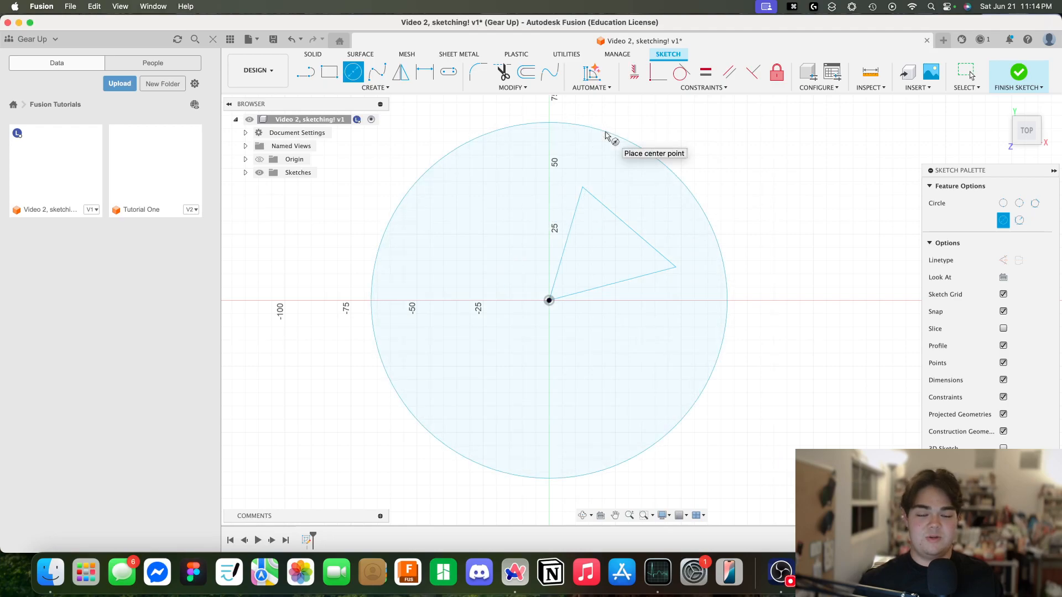
{"action": "middle_click", "coordinate": [775, 324]}
{"action": "middle_click_drag", "start_coordinate": [774, 325], "coordinate": [712, 313]}
{"action": "scroll", "coordinate": [712, 312], "scroll_direction": "down", "scroll_amount": 3}
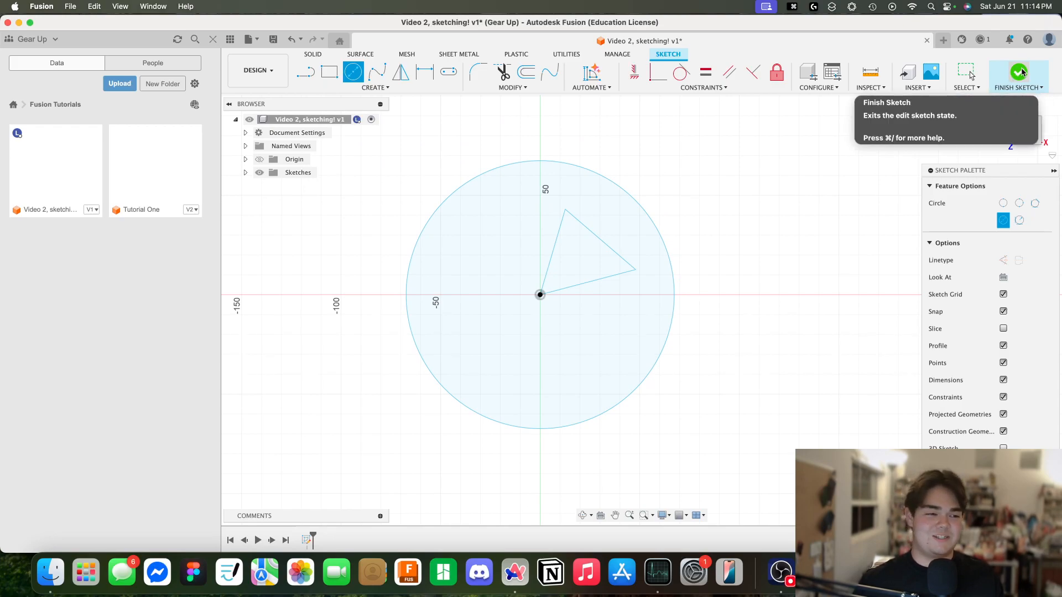
{"action": "left_click", "coordinate": [1021, 72]}
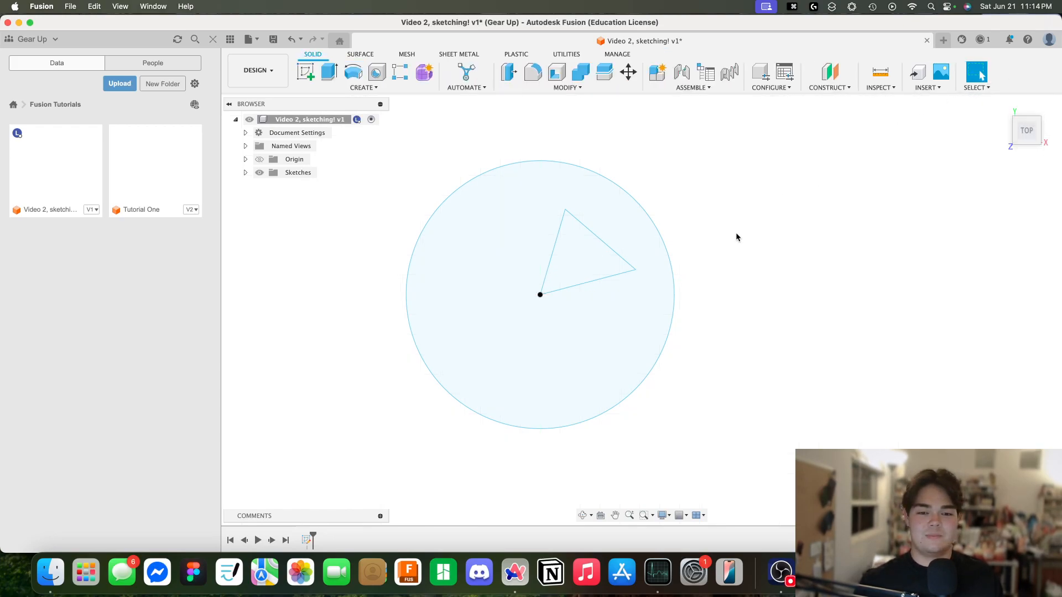
- Rename the finished sketch as "triangle circle" and hide it
{"action": "left_click", "coordinate": [245, 172]}
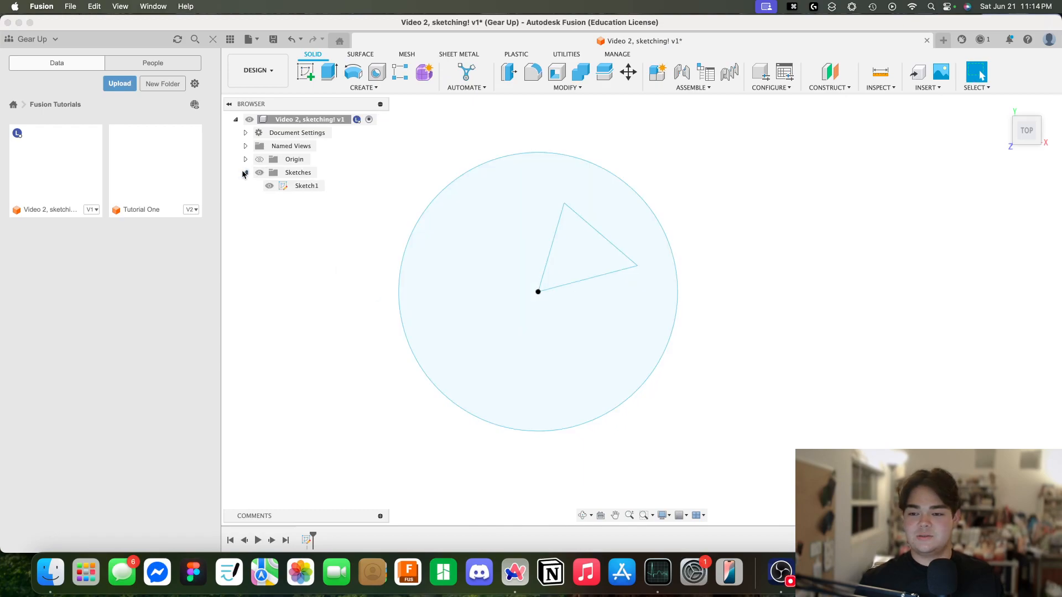
{"action": "left_click", "coordinate": [298, 188]}
{"action": "left_click", "coordinate": [307, 186]}
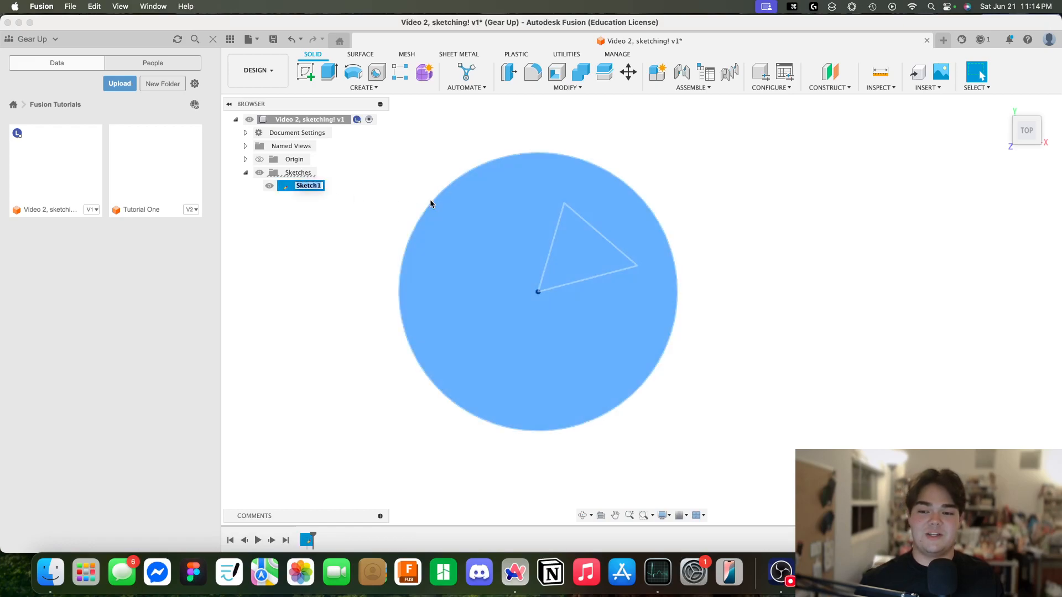
{"action": "type", "text": "tria"}
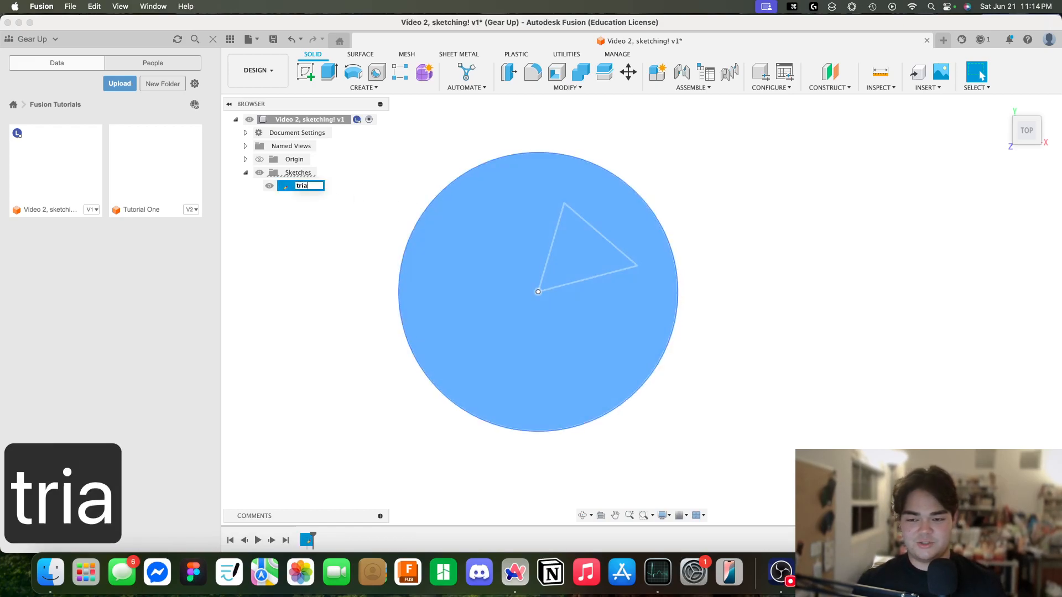
{"action": "type", "text": "ngle circle"}
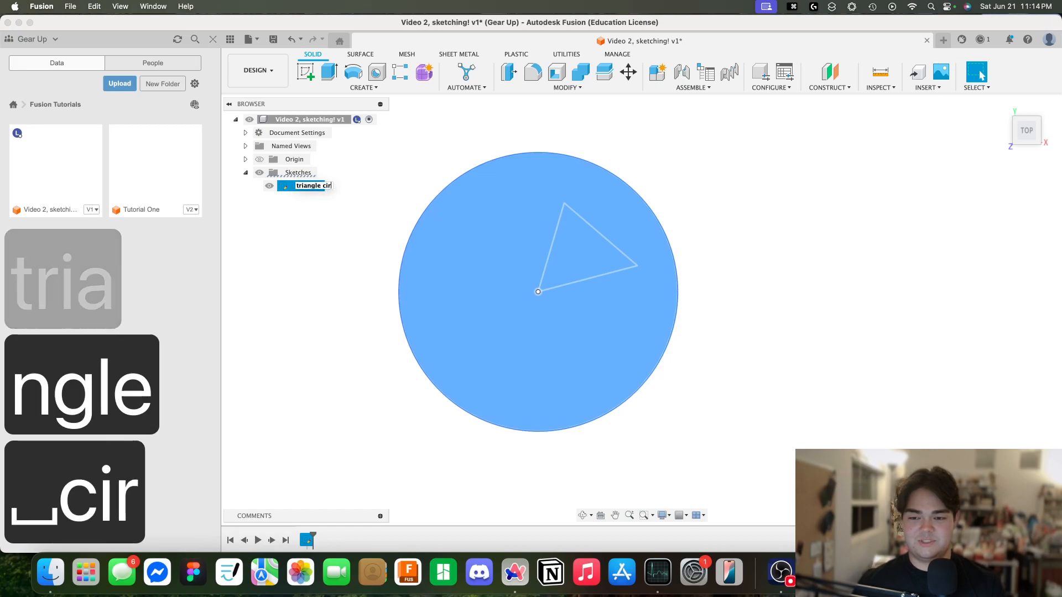
{"action": "key", "text": "Return"}
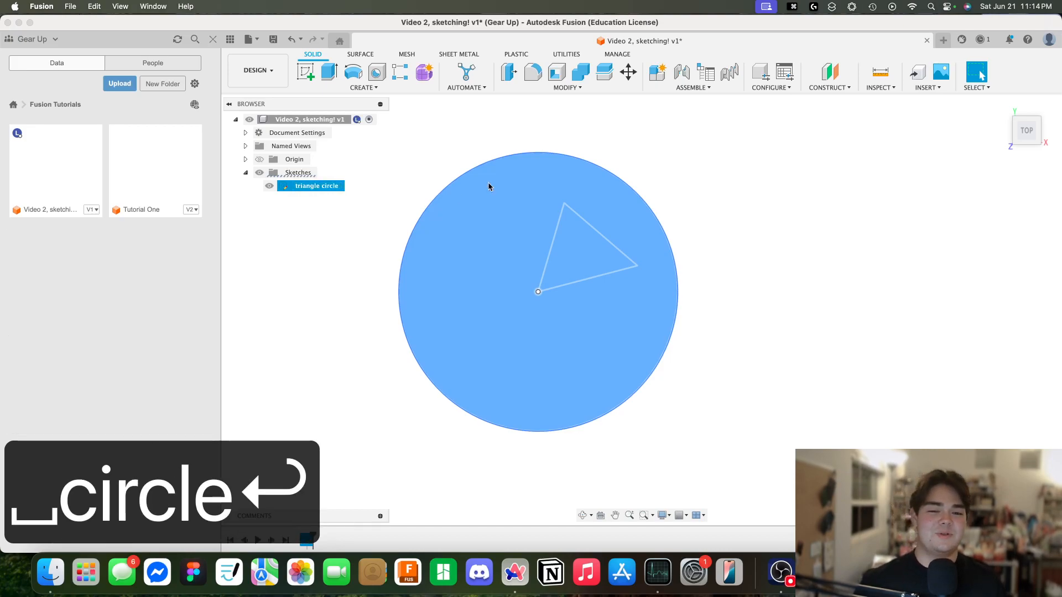
{"action": "left_click", "coordinate": [802, 238]}
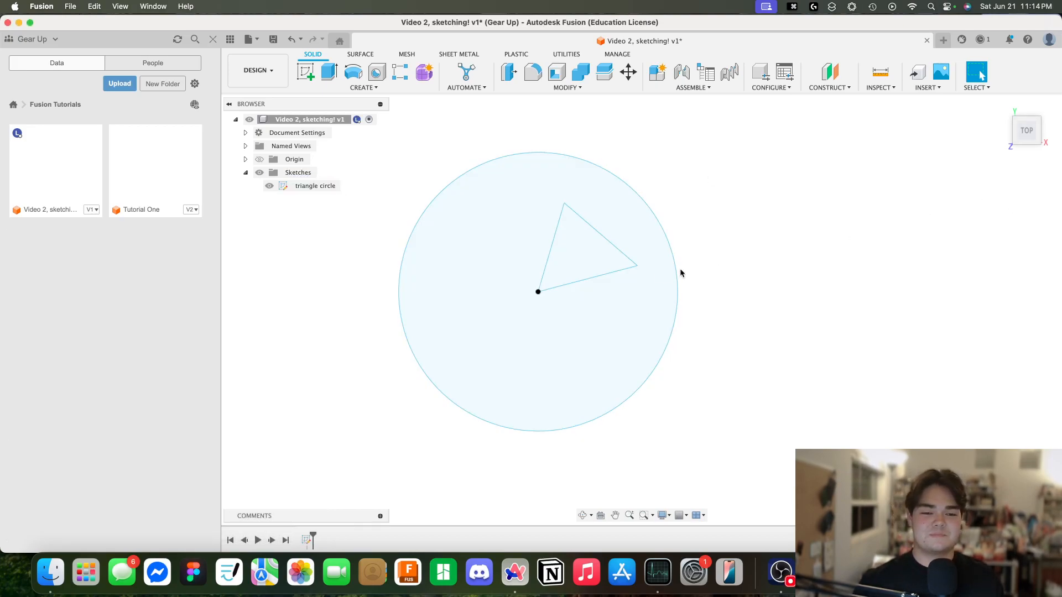
{"action": "left_click", "coordinate": [269, 187]}
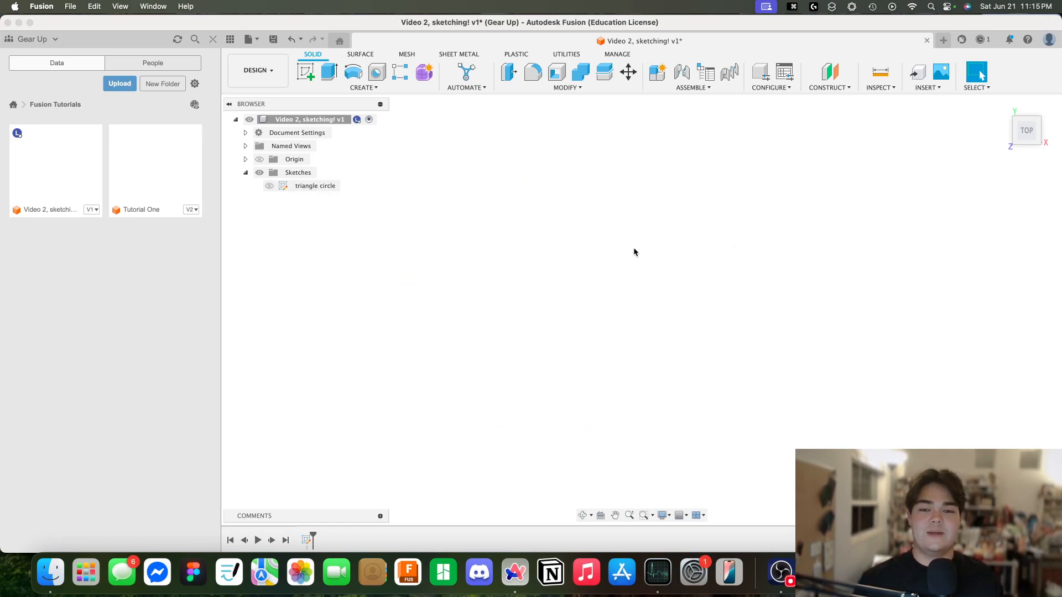
- Start a second sketch on the vertical XZ origin plane, facing the front view
{"action": "left_click", "coordinate": [306, 73]}
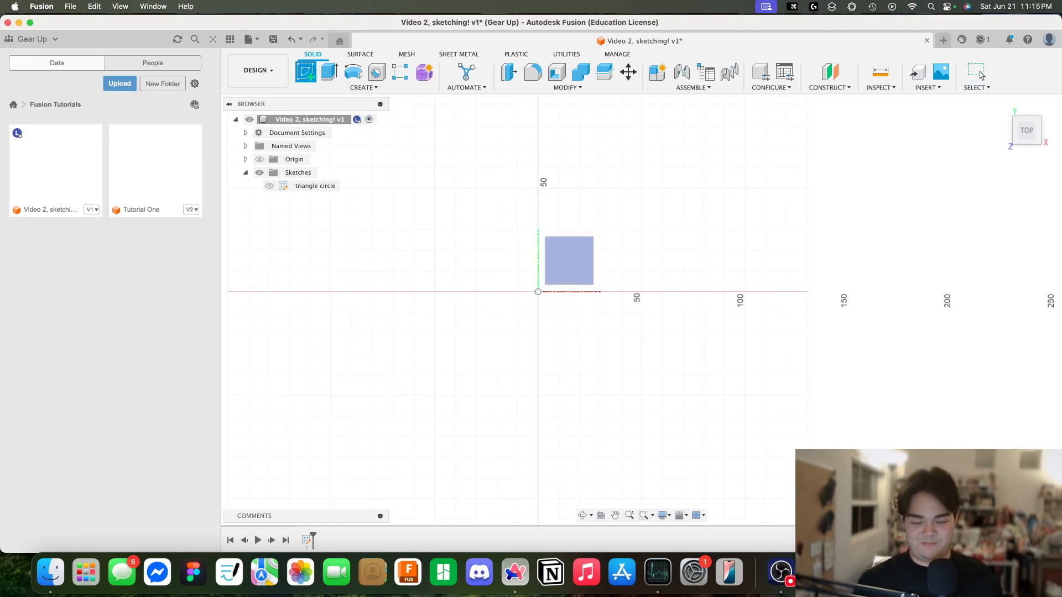
{"action": "mouse_move", "coordinate": [773, 433]}
{"action": "middle_mouse_down", "text": "shift"}
{"action": "mouse_move", "coordinate": [749, 414]}
{"action": "mouse_move", "coordinate": [721, 436]}
{"action": "mouse_move", "coordinate": [782, 436]}
{"action": "mouse_move", "coordinate": [823, 422]}
{"action": "mouse_move", "coordinate": [844, 343]}
{"action": "mouse_move", "coordinate": [824, 381]}
{"action": "middle_mouse_up", "text": "shift"}
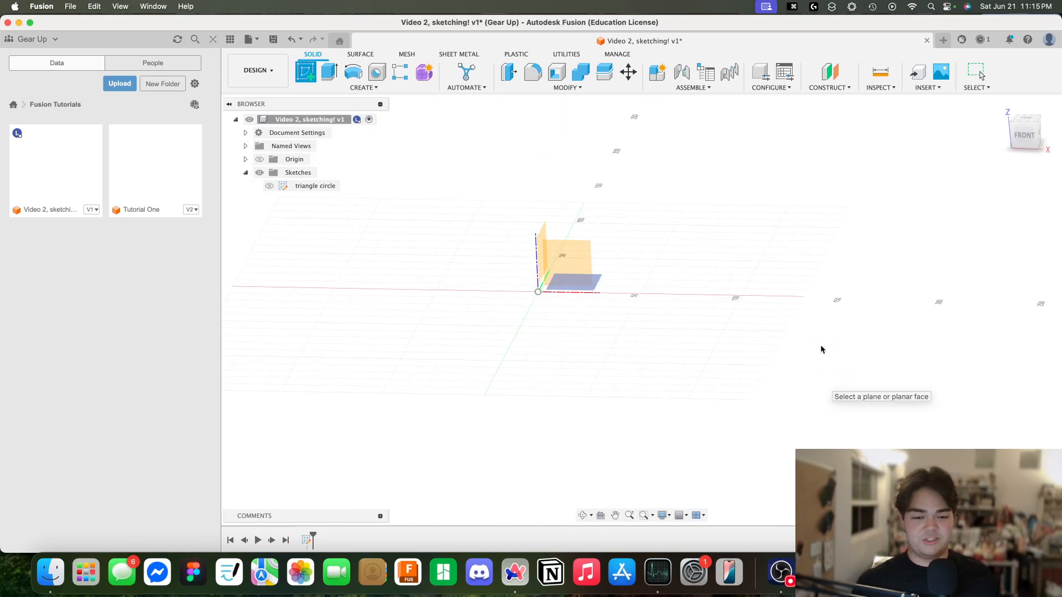
{"action": "middle_click_drag", "start_coordinate": [804, 299], "coordinate": [817, 328], "text": "shift"}
{"action": "mouse_move", "coordinate": [1027, 132]}
{"action": "left_mouse_down"}
{"action": "mouse_move", "coordinate": [1037, 125]}
{"action": "mouse_move", "coordinate": [1032, 135]}
{"action": "left_mouse_up"}
{"action": "left_click", "coordinate": [1029, 141]}
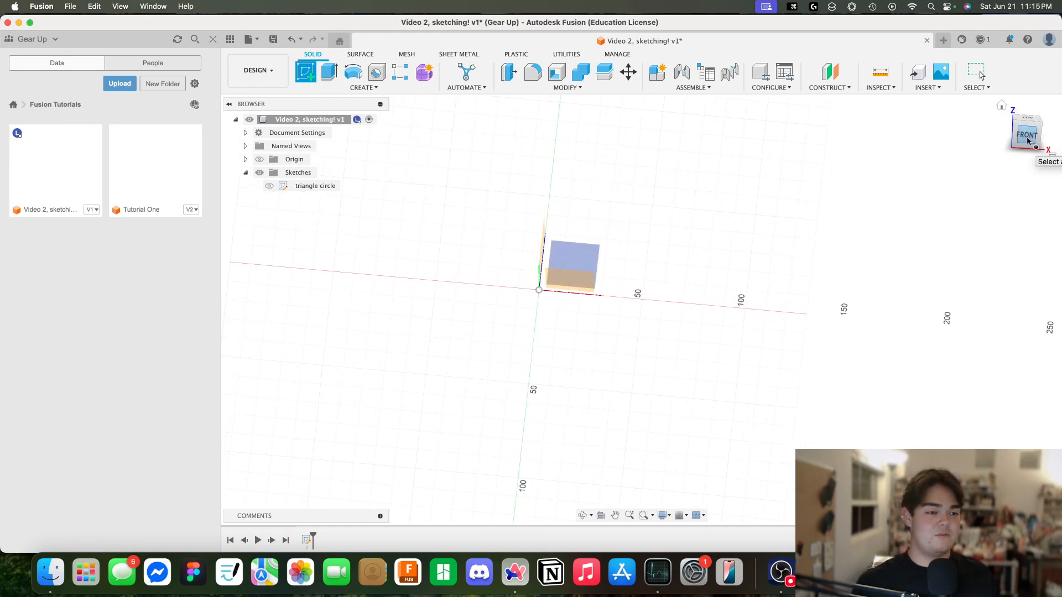
{"action": "left_click", "coordinate": [571, 275]}
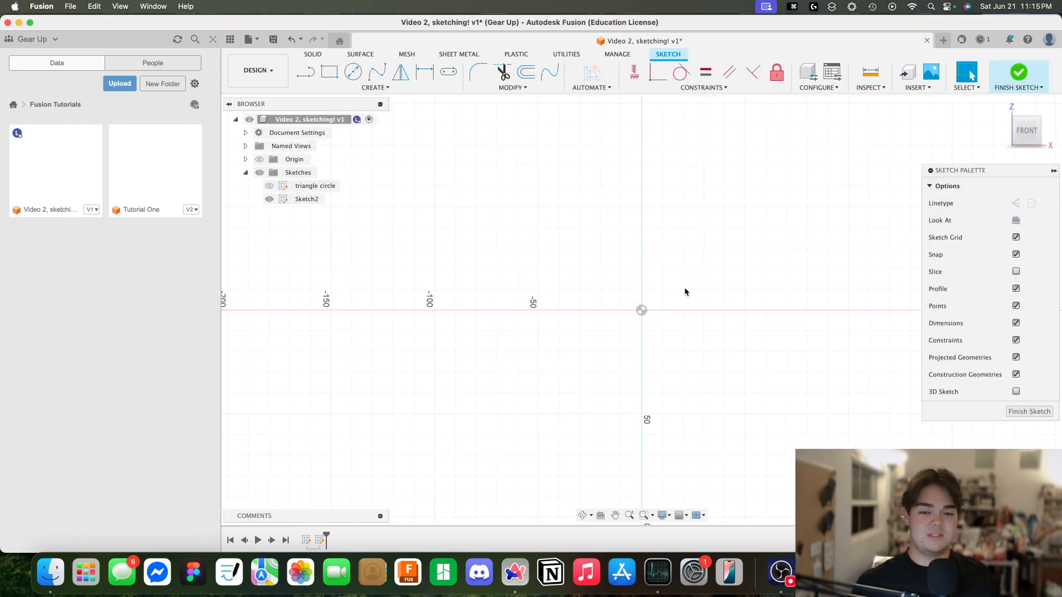
{"action": "scroll", "coordinate": [685, 291], "scroll_direction": "up", "scroll_amount": 3}
{"action": "middle_click_drag", "start_coordinate": [660, 310], "coordinate": [681, 265]}
{"action": "scroll", "coordinate": [680, 265], "scroll_direction": "down", "scroll_amount": 2}
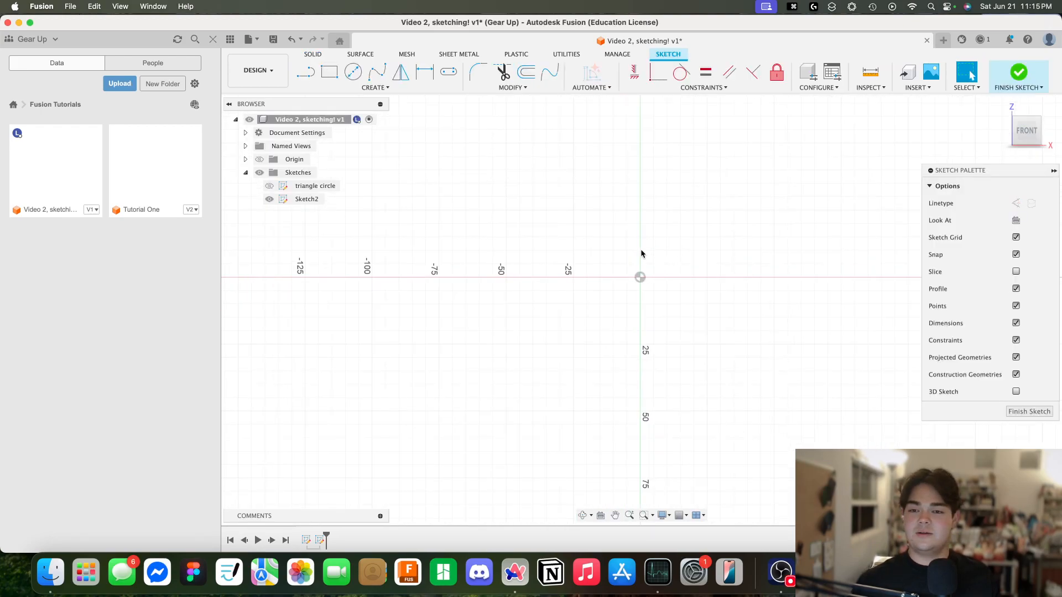
{"action": "middle_click_drag", "start_coordinate": [770, 256], "coordinate": [705, 253]}
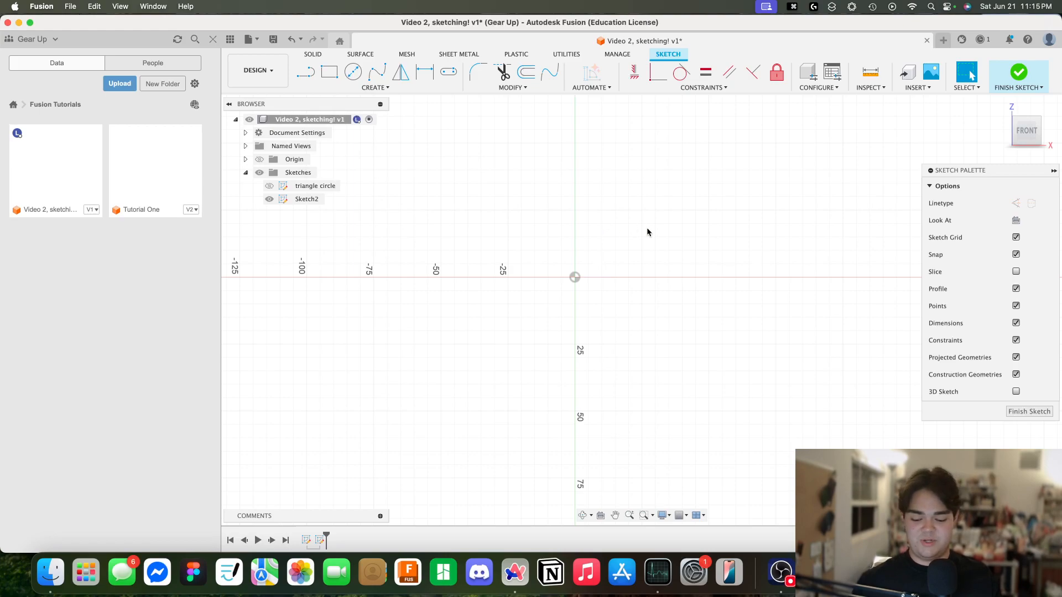
- Draw a rectangle 60 mm wide and 30 mm high from the origin, extending up and to the right
{"action": "key", "text": "r"}
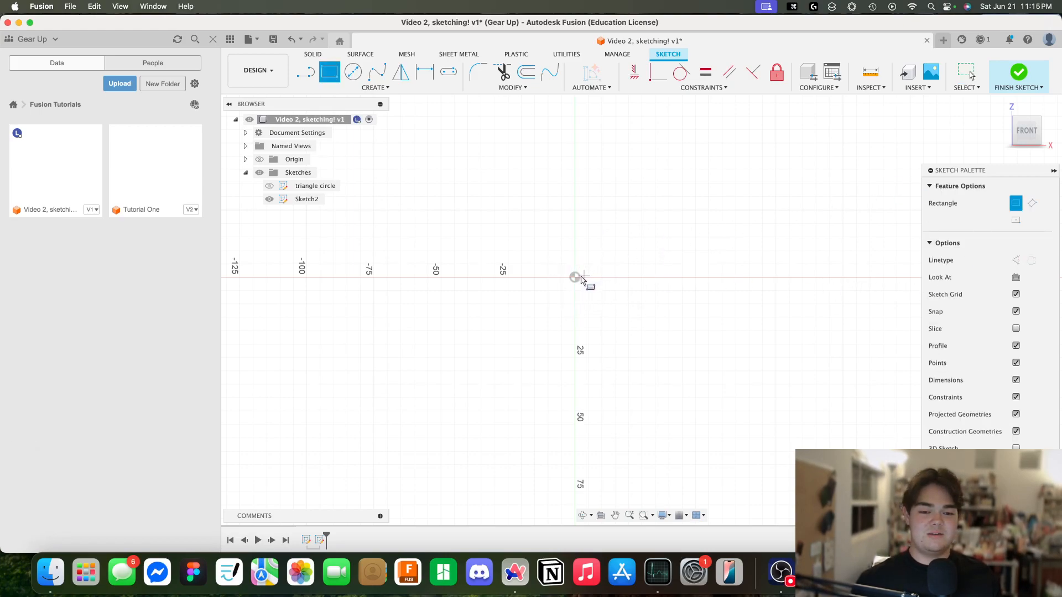
{"action": "left_click", "coordinate": [575, 278]}
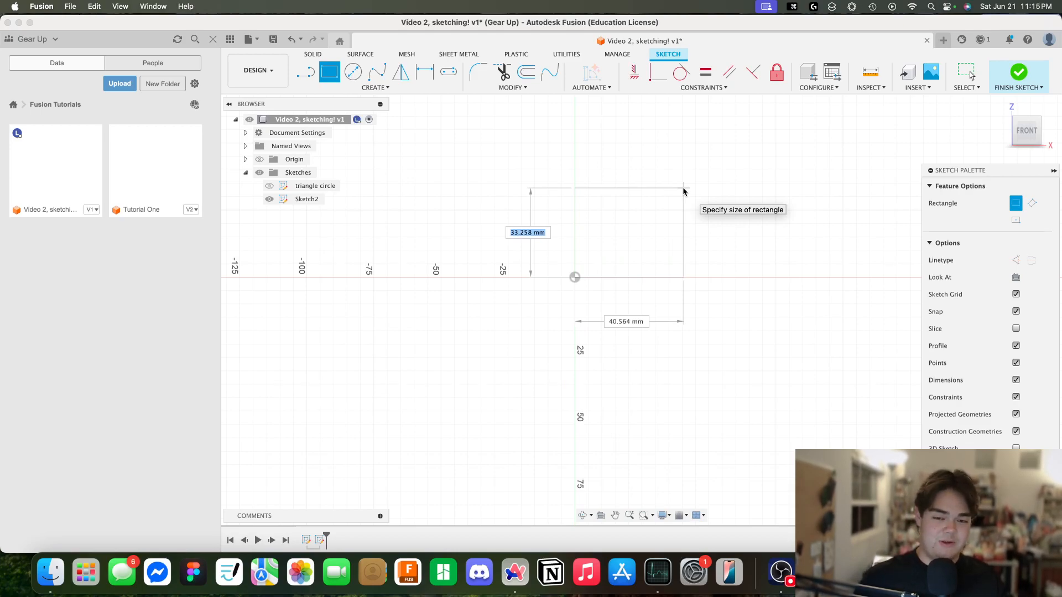
{"action": "type", "text": "30"}
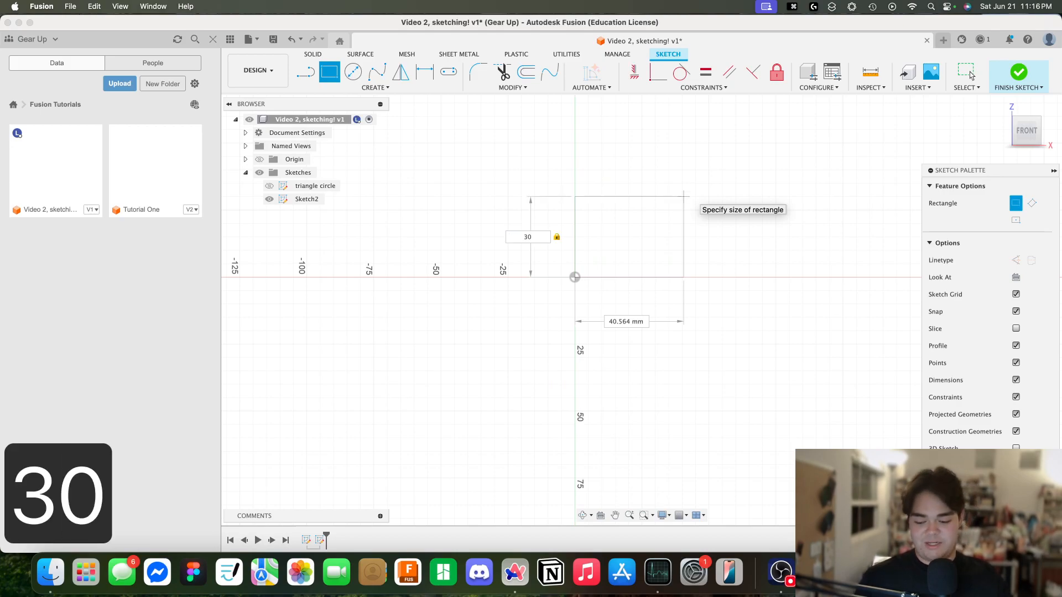
{"action": "key", "text": "Tab"}
{"action": "type", "text": "60"}
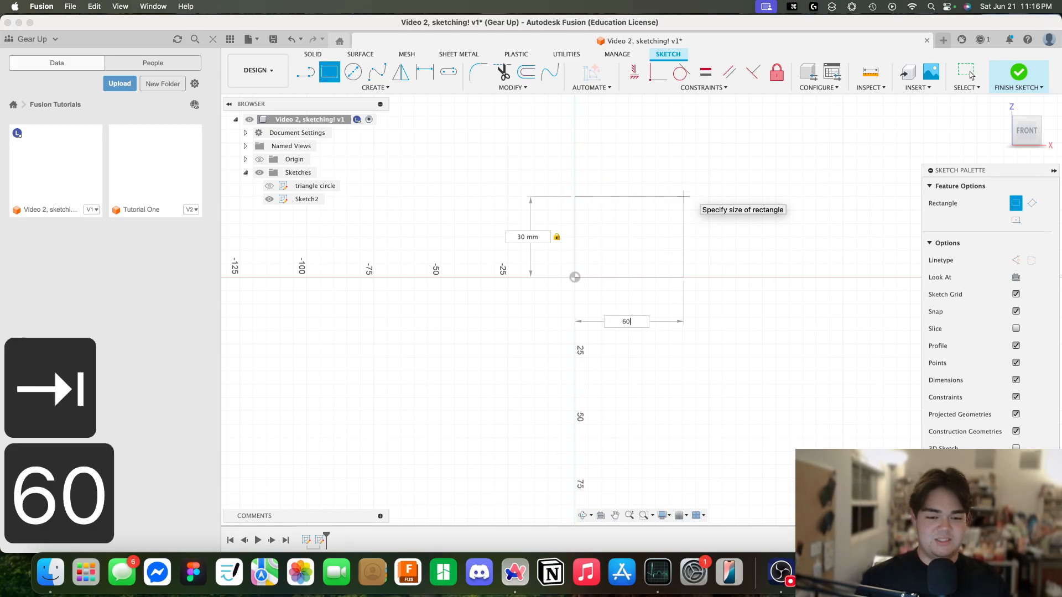
{"action": "key", "text": "Return"}
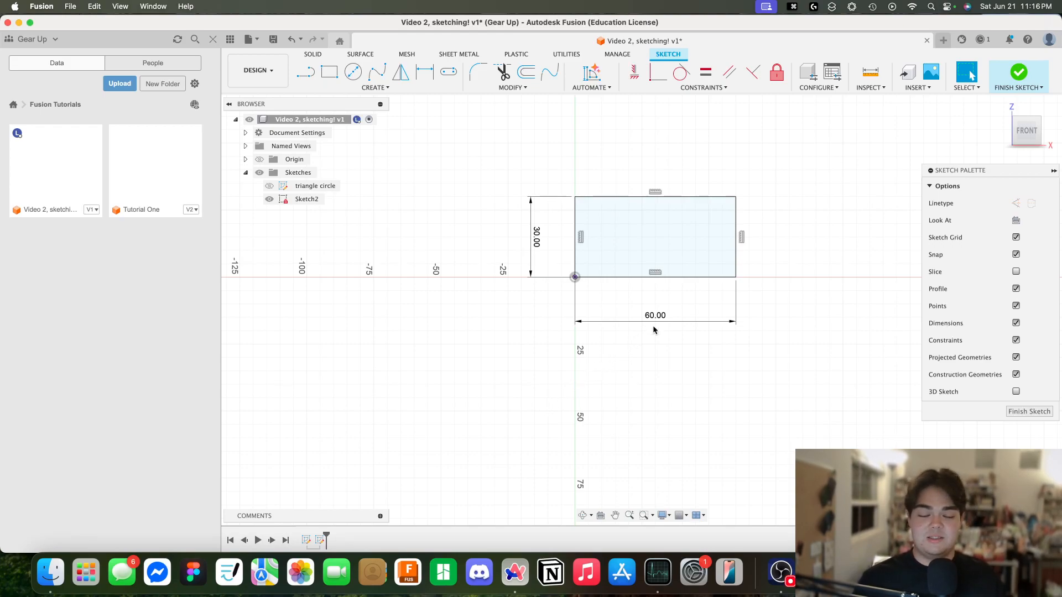
- Draw a second rectangle 80 mm wide and 40 mm high from the origin, extending down and to the left
{"action": "left_click", "coordinate": [329, 73]}
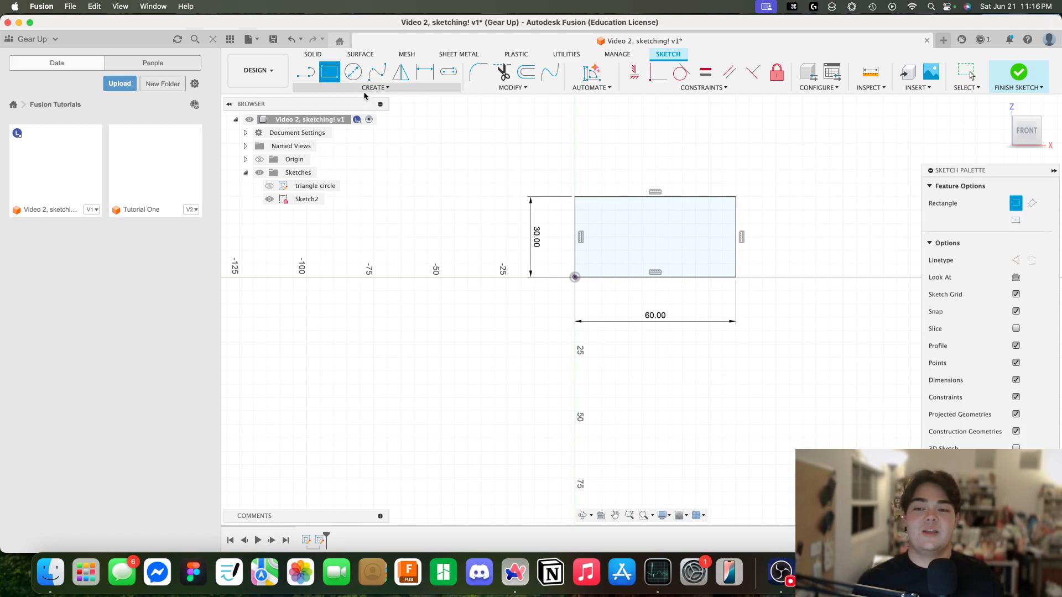
{"action": "left_click", "coordinate": [576, 278]}
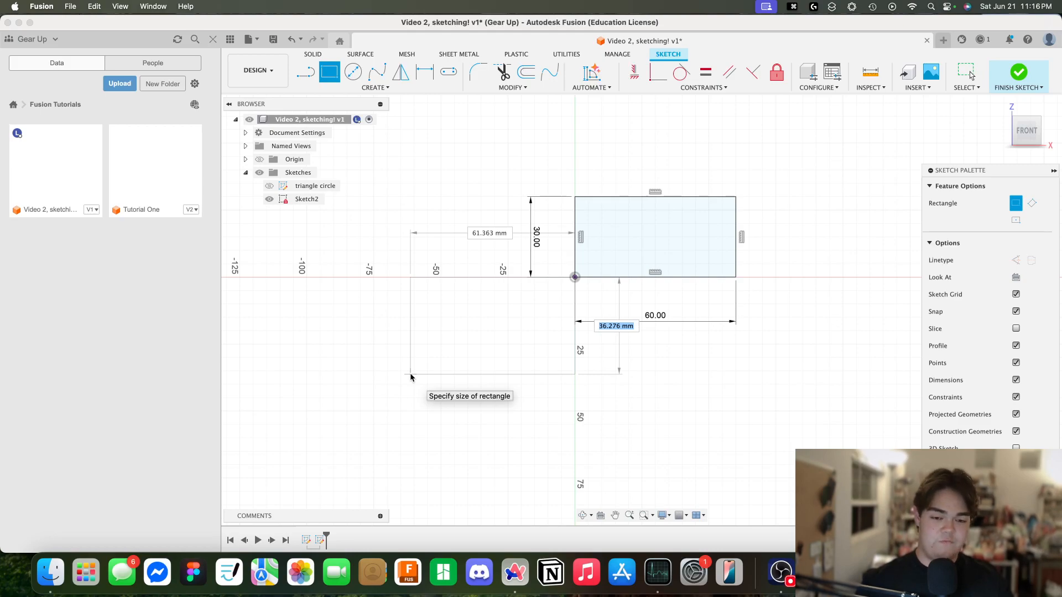
{"action": "type", "text": "40"}
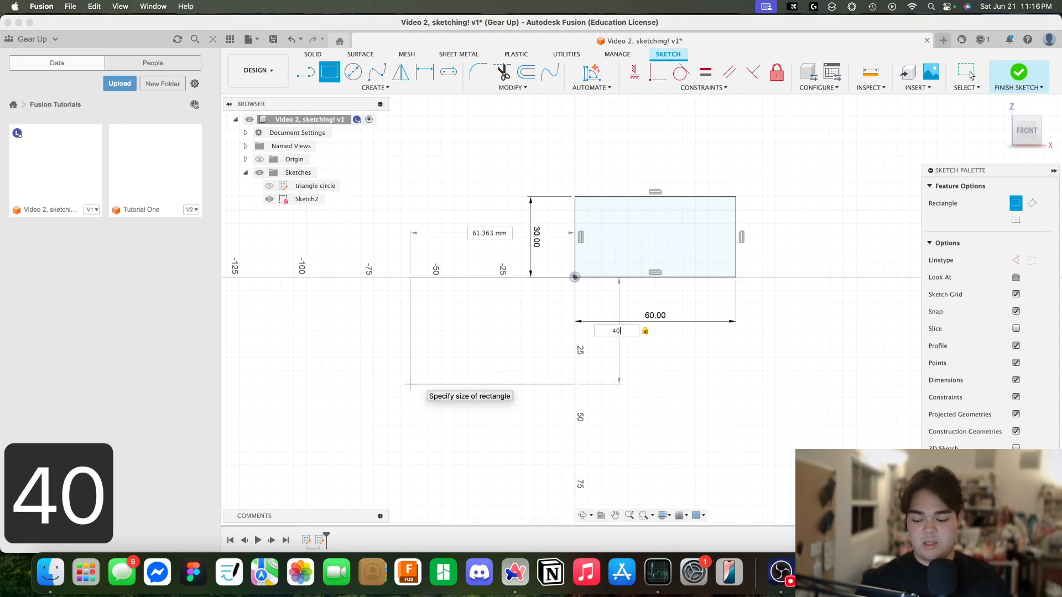
{"action": "key", "text": "Tab"}
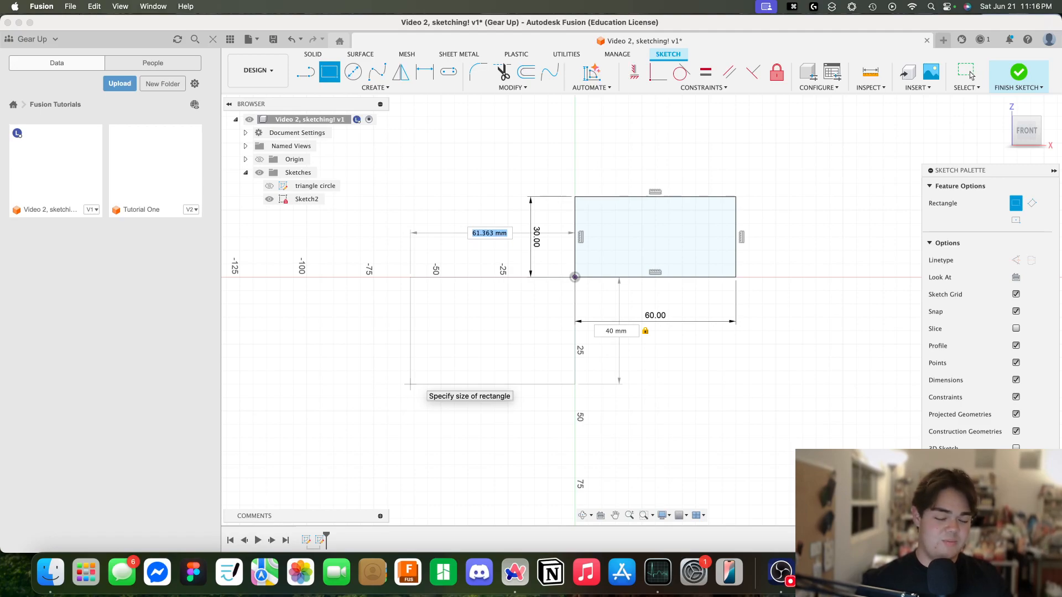
{"action": "type", "text": "80"}
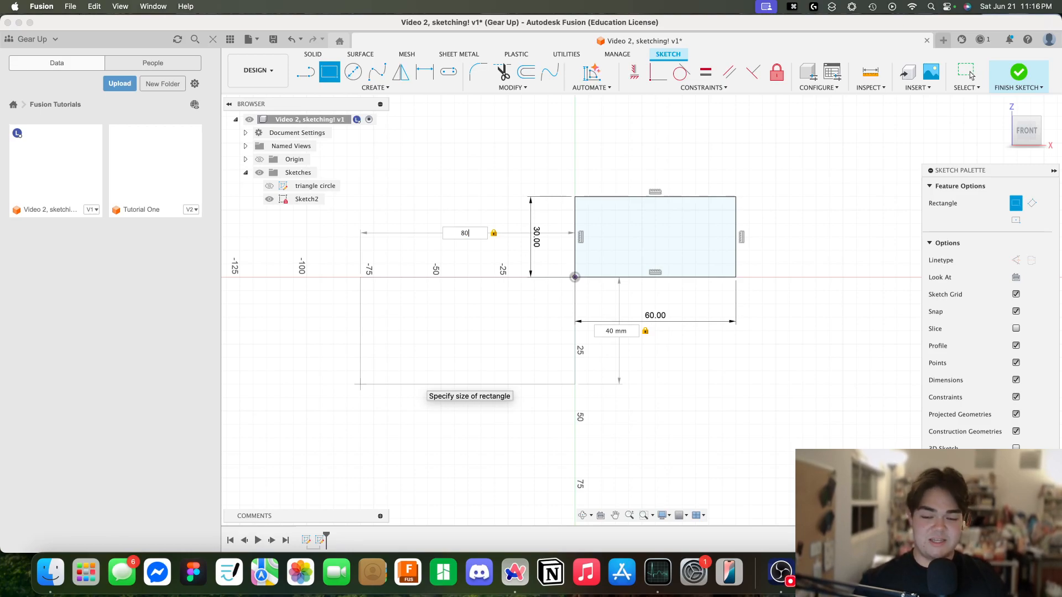
{"action": "key", "text": "Return"}
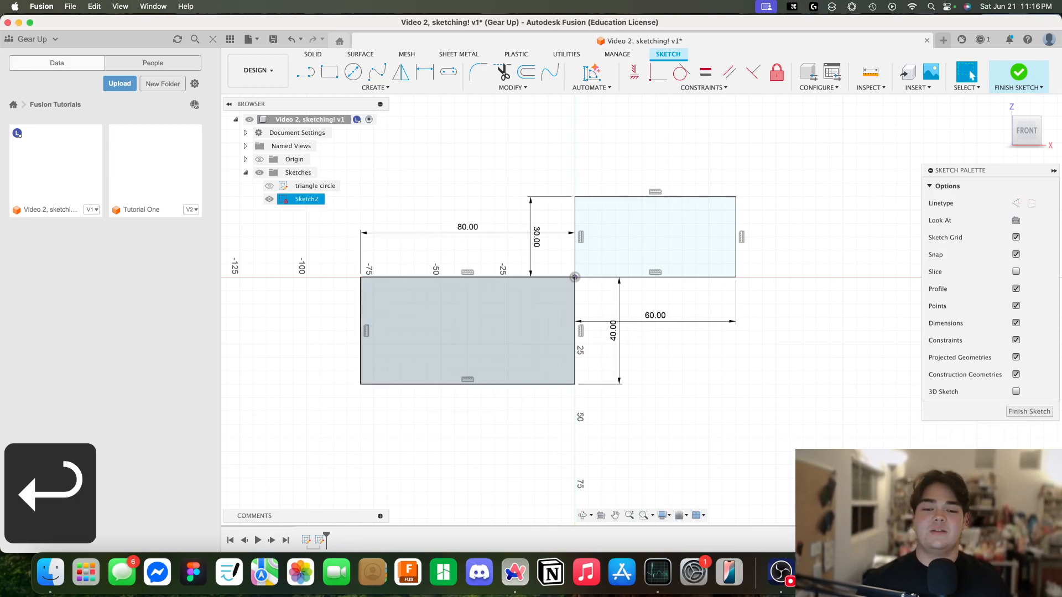
- Finish the sketch and rename it as "rectangles"
{"action": "middle_click_drag", "start_coordinate": [543, 466], "coordinate": [493, 446]}
{"action": "scroll", "coordinate": [498, 447], "scroll_direction": "down", "scroll_amount": 2}
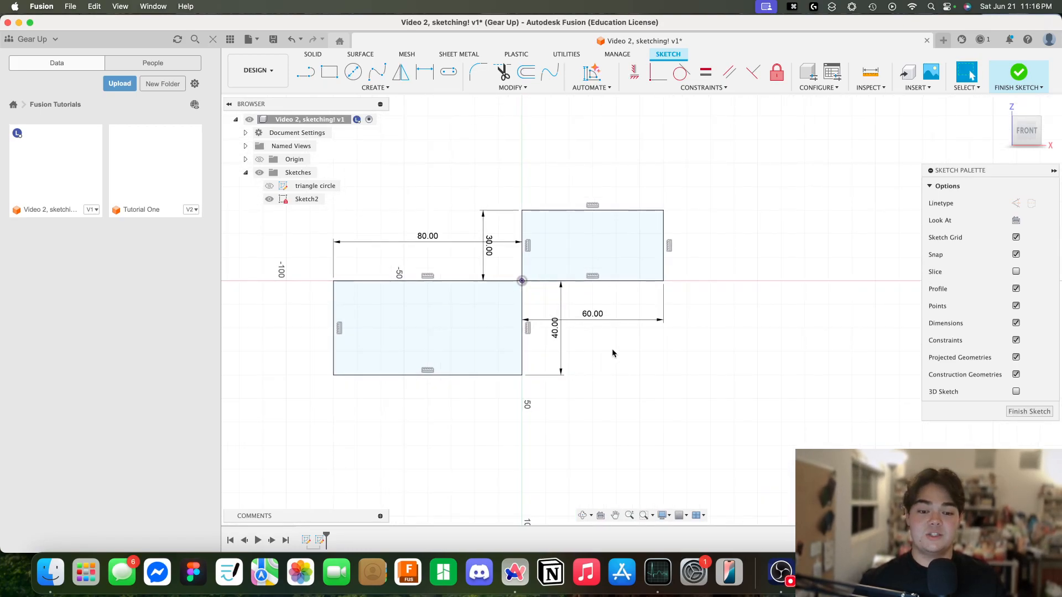
{"action": "left_click", "coordinate": [1016, 74]}
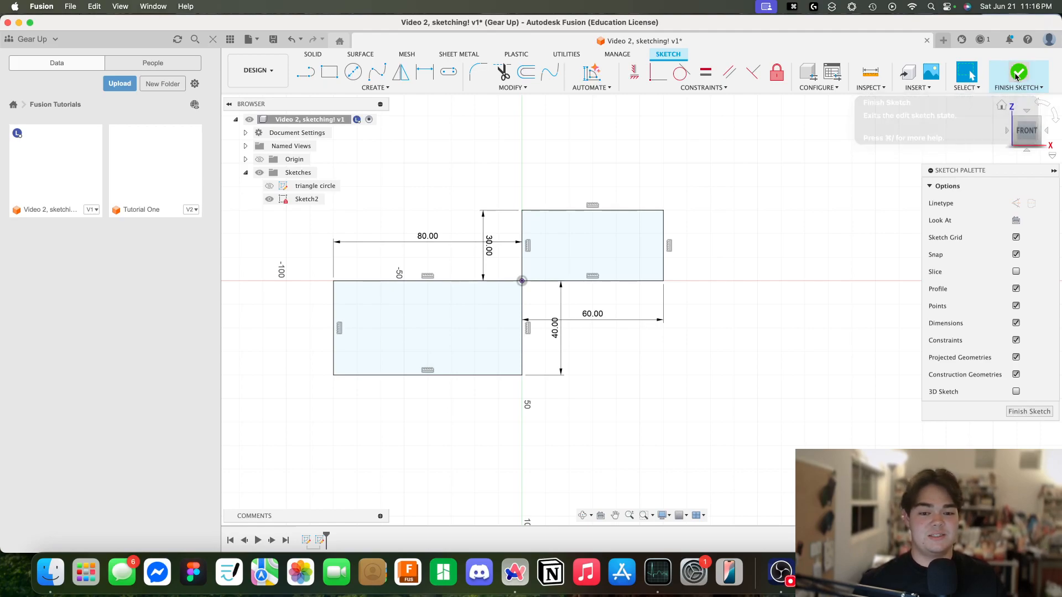
{"action": "double_click", "coordinate": [304, 201]}
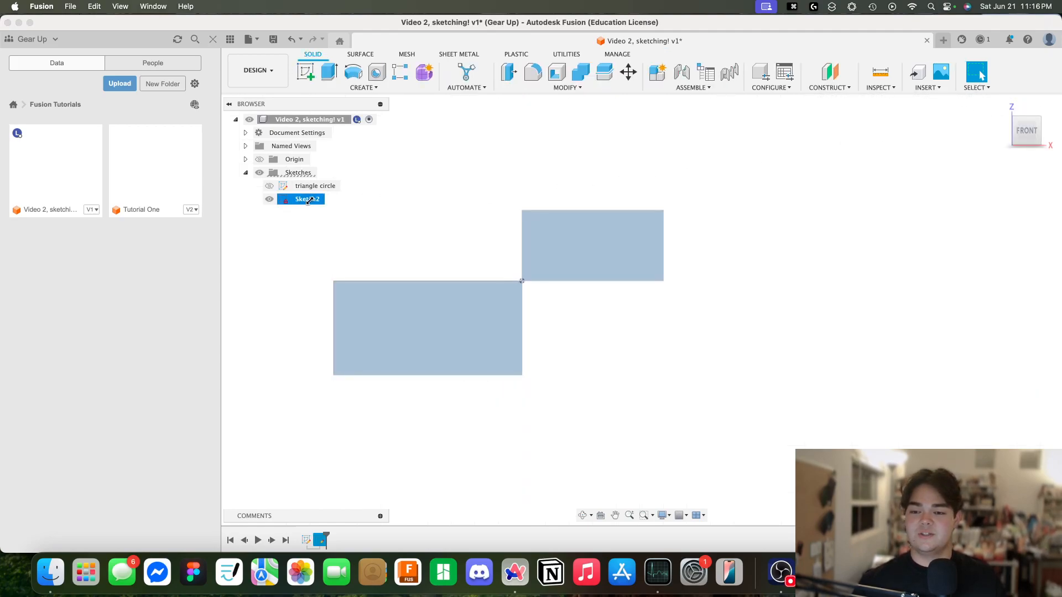
{"action": "type", "text": "recta"}
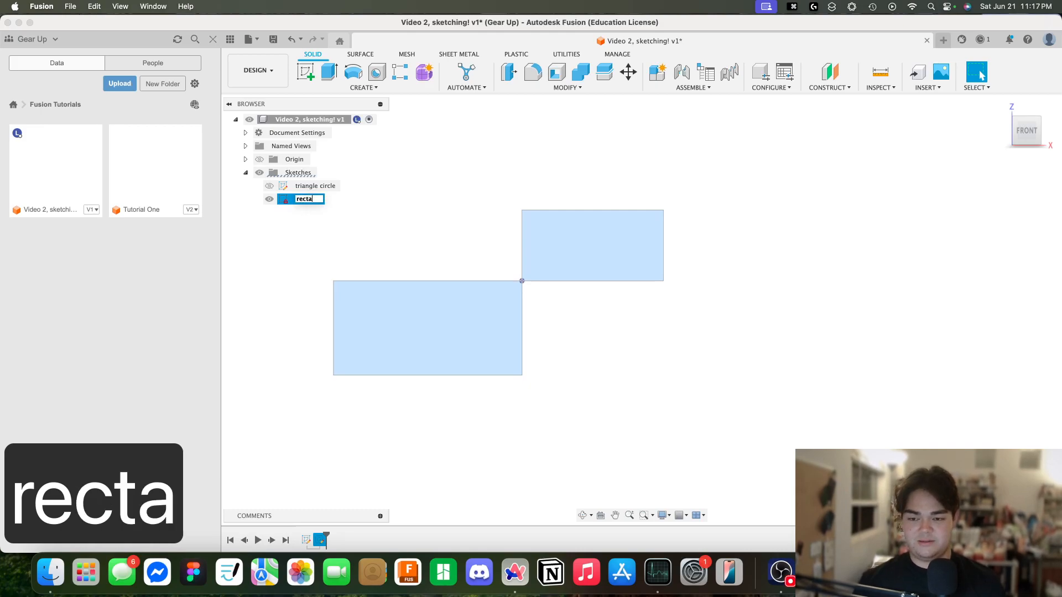
{"action": "type", "text": "ngles"}
{"action": "key", "text": "Return"}
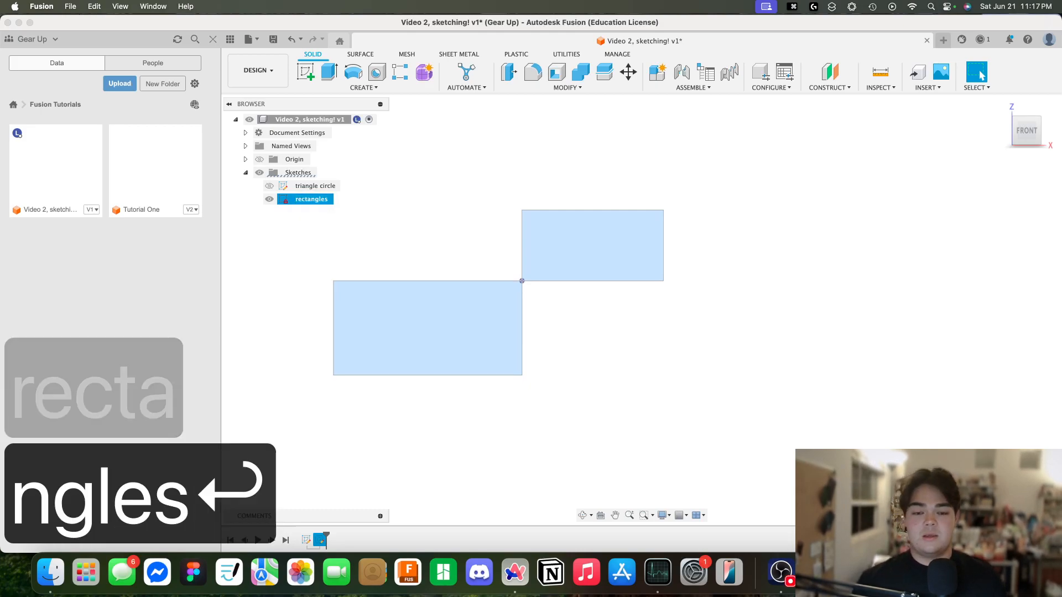
{"action": "left_click", "coordinate": [608, 336]}
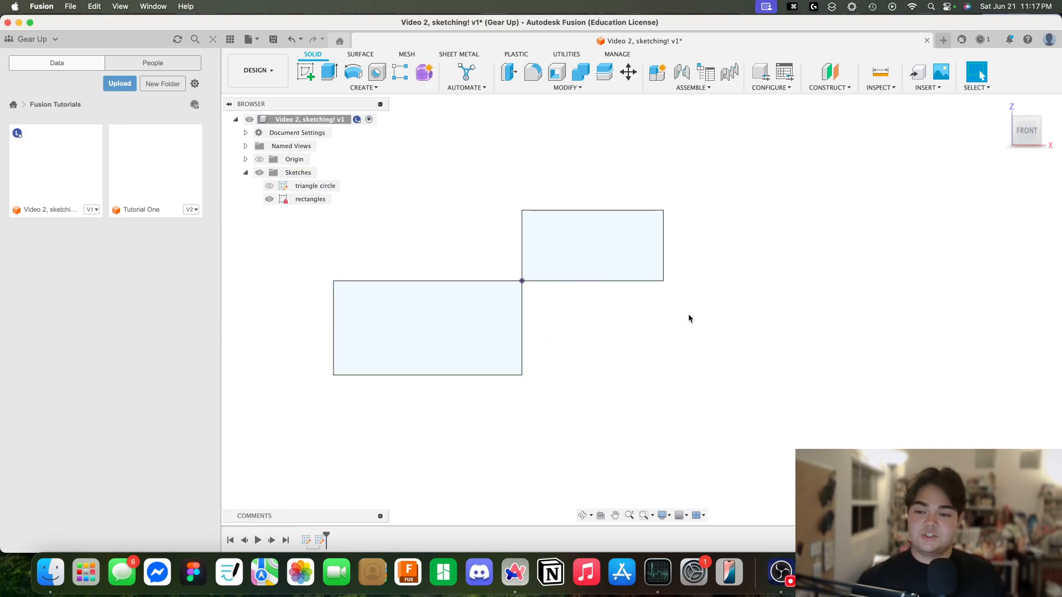
- Show the hidden "triangle circle" sketch and view it together with the rectangles at an angle
{"action": "mouse_move", "coordinate": [670, 318]}
{"action": "middle_mouse_down", "text": "shift"}
{"action": "mouse_move", "coordinate": [662, 333]}
{"action": "mouse_move", "coordinate": [659, 321]}
{"action": "middle_mouse_up", "text": "shift"}
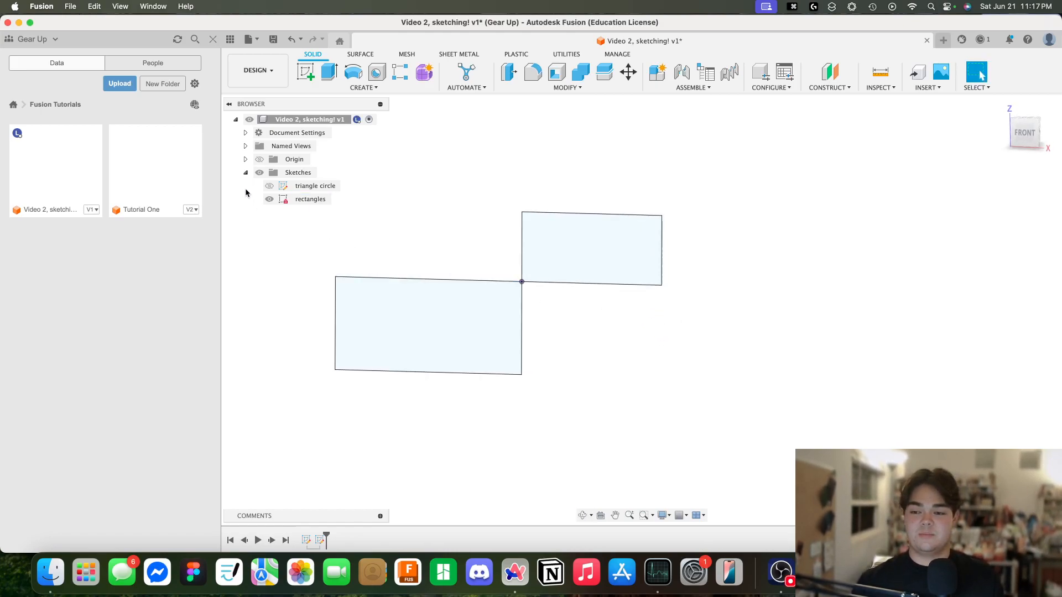
{"action": "left_click", "coordinate": [270, 185]}
{"action": "middle_click_drag", "start_coordinate": [584, 302], "coordinate": [725, 382], "text": "shift"}
{"action": "left_click", "coordinate": [323, 187]}
{"action": "left_click", "coordinate": [416, 168]}
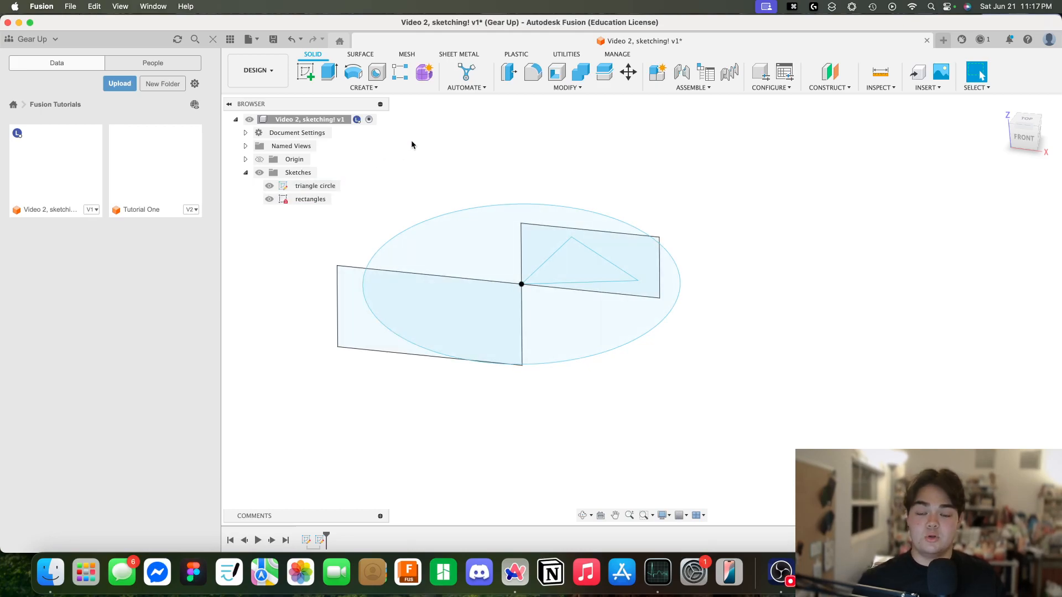
- Shrink the undimensioned circle freehand to about 106 mm in diameter and shift the triangle's outer corners inward
{"action": "left_click", "coordinate": [422, 222]}
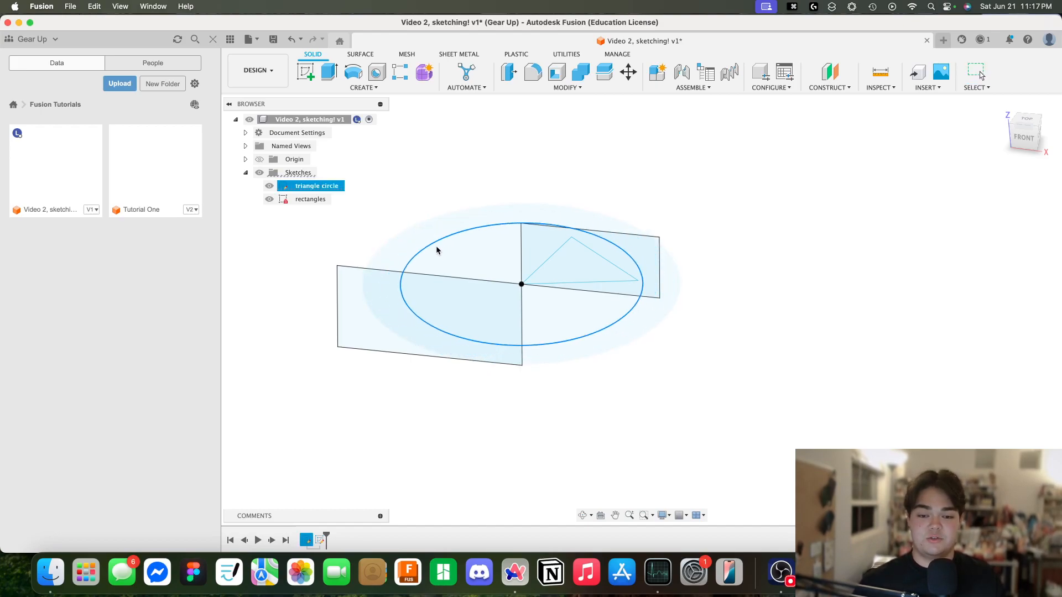
{"action": "mouse_move", "coordinate": [423, 209]}
{"action": "left_mouse_down"}
{"action": "mouse_move", "coordinate": [434, 257]}
{"action": "mouse_move", "coordinate": [430, 207]}
{"action": "mouse_move", "coordinate": [440, 237]}
{"action": "mouse_move", "coordinate": [550, 237]}
{"action": "mouse_move", "coordinate": [591, 207]}
{"action": "mouse_move", "coordinate": [577, 256]}
{"action": "left_mouse_up"}
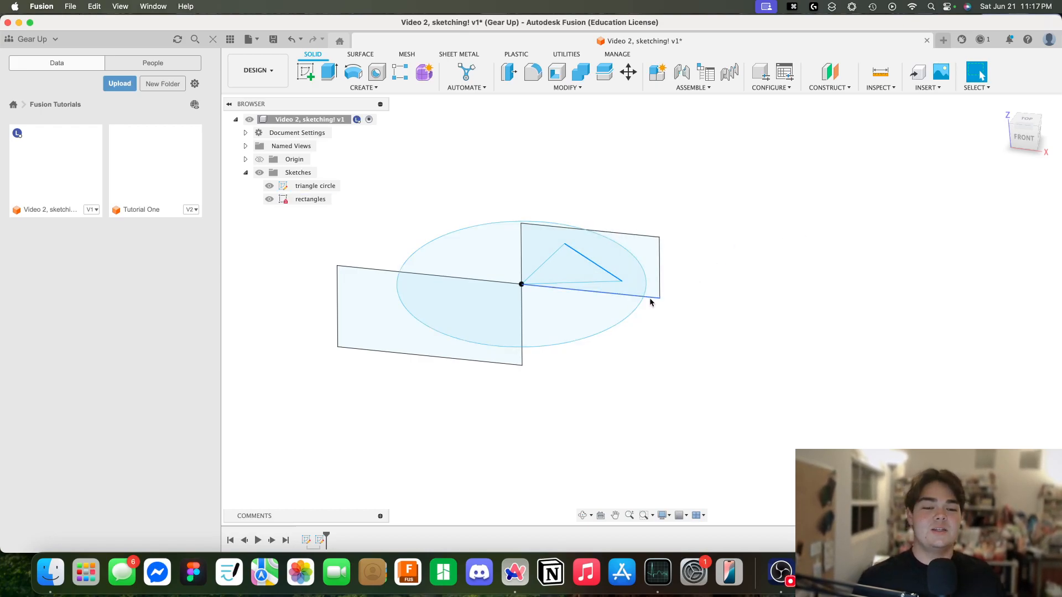
{"action": "left_click", "coordinate": [622, 284]}
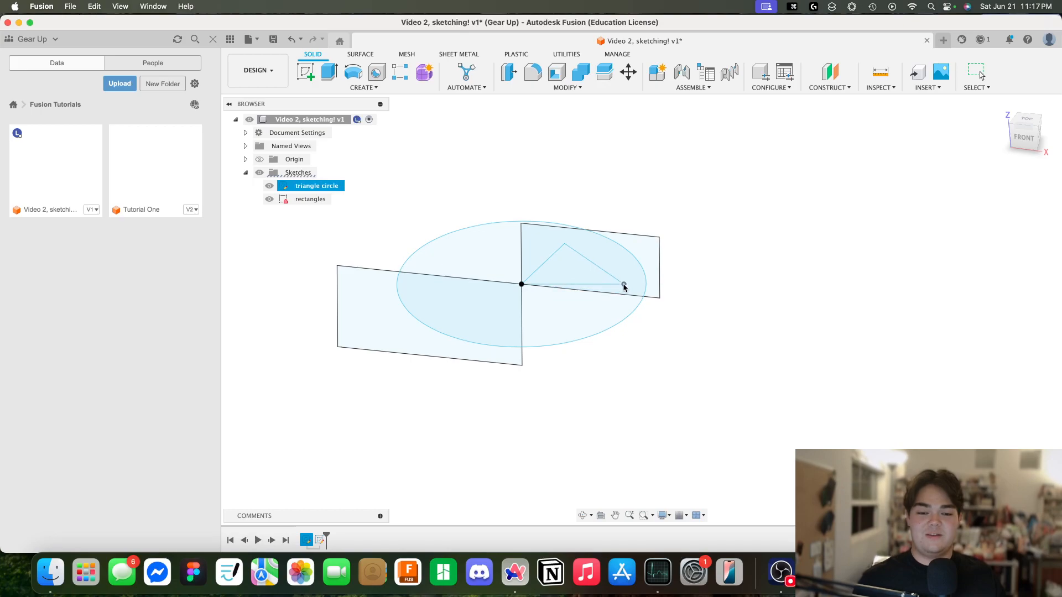
- Try to move the upper outer corner and the edges of the 60 by 30 mm rectangle freehand
{"action": "left_click", "coordinate": [659, 239]}
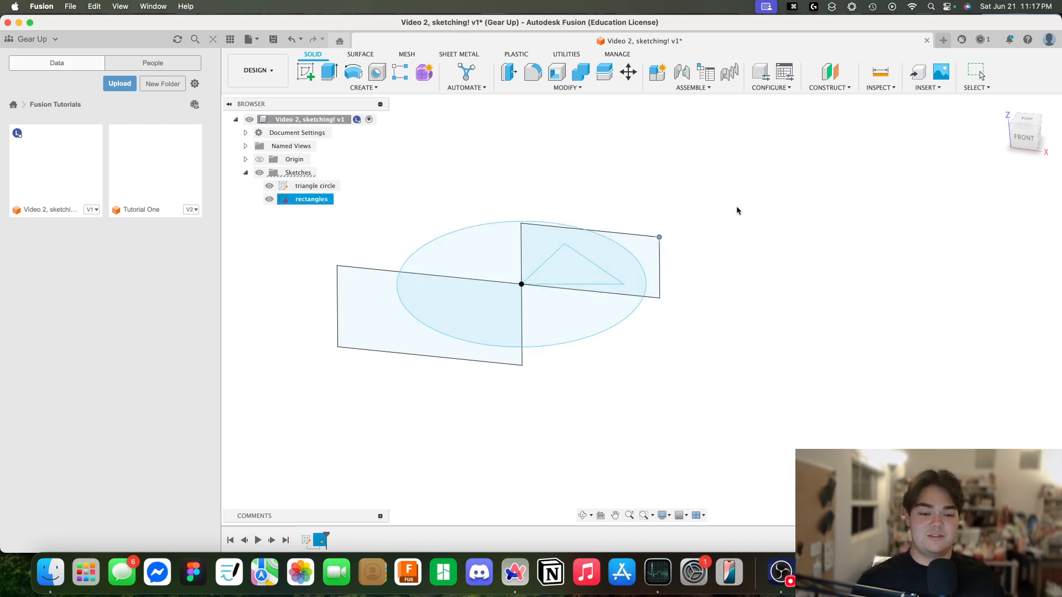
{"action": "left_click", "coordinate": [670, 265]}
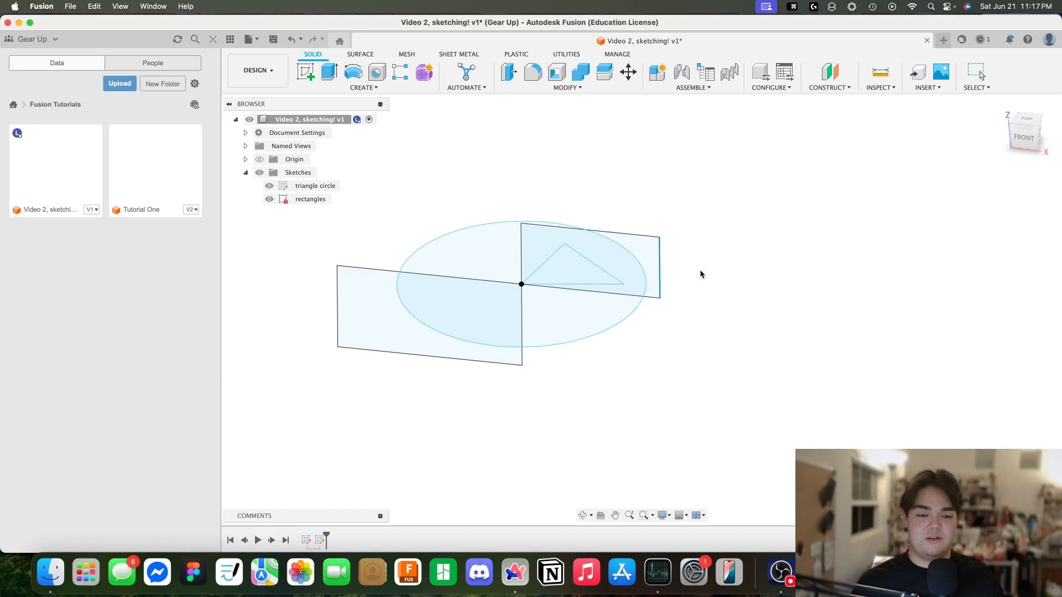
{"action": "left_click", "coordinate": [622, 294]}
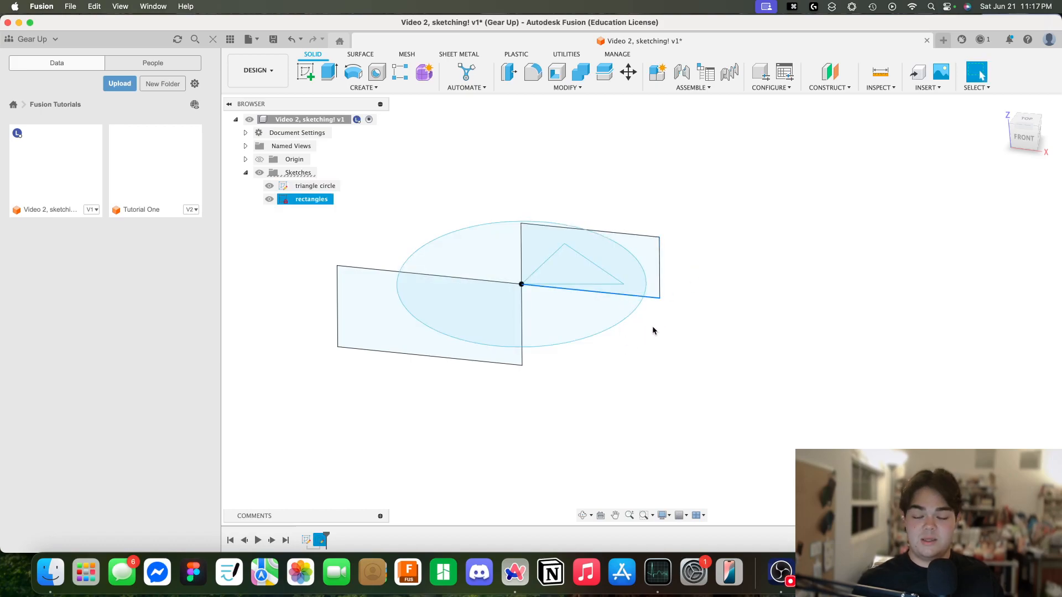
{"action": "left_click", "coordinate": [544, 164]}
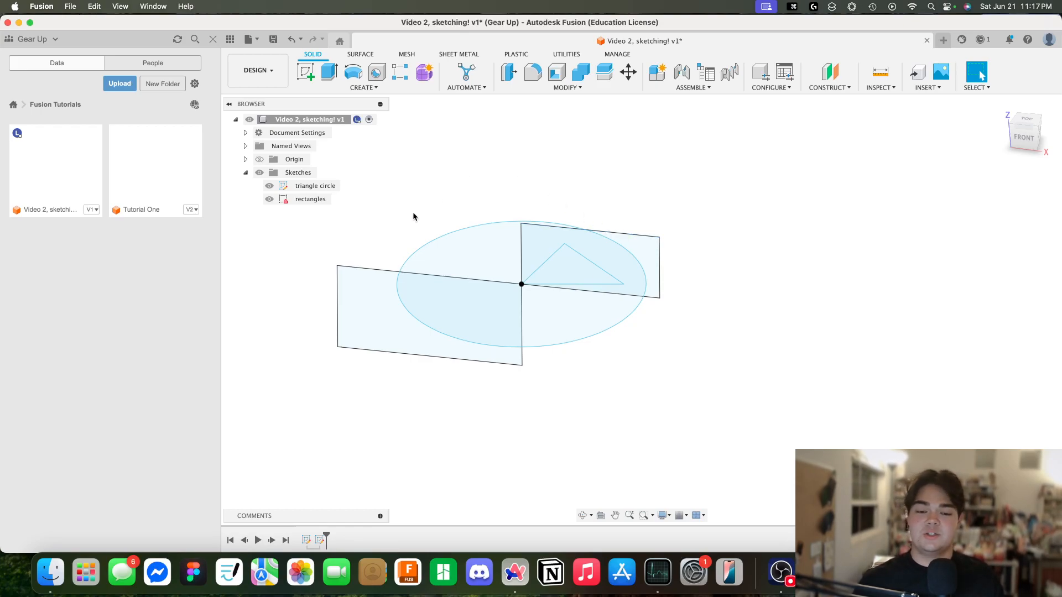
- Reopen the "triangle circle" sketch for editing
{"action": "mouse_move", "coordinate": [685, 258]}
{"action": "middle_mouse_down", "text": "shift"}
{"action": "mouse_move", "coordinate": [697, 237]}
{"action": "mouse_move", "coordinate": [682, 217]}
{"action": "mouse_move", "coordinate": [710, 236]}
{"action": "mouse_move", "coordinate": [694, 266]}
{"action": "middle_mouse_up", "text": "shift"}
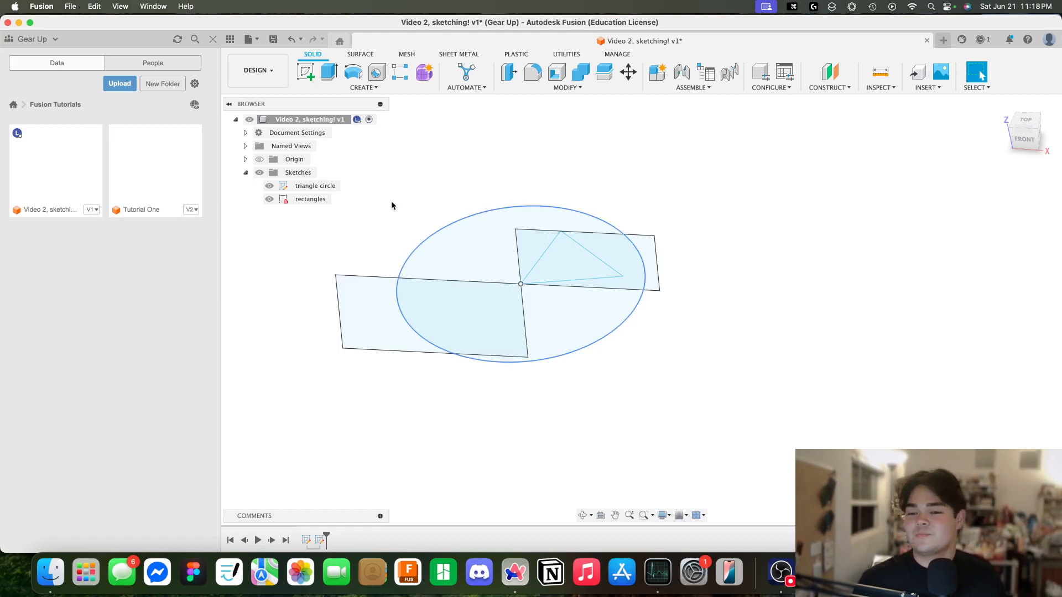
{"action": "double_click", "coordinate": [297, 188]}
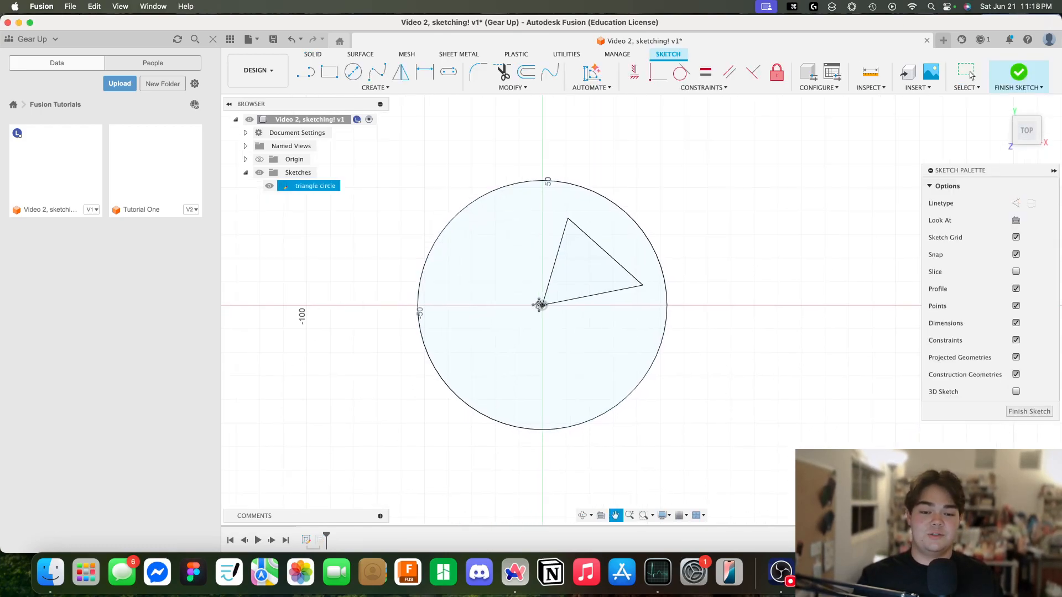
{"action": "scroll", "coordinate": [776, 350], "scroll_direction": "up", "scroll_amount": 2}
{"action": "middle_click_drag", "start_coordinate": [777, 350], "coordinate": [795, 373]}
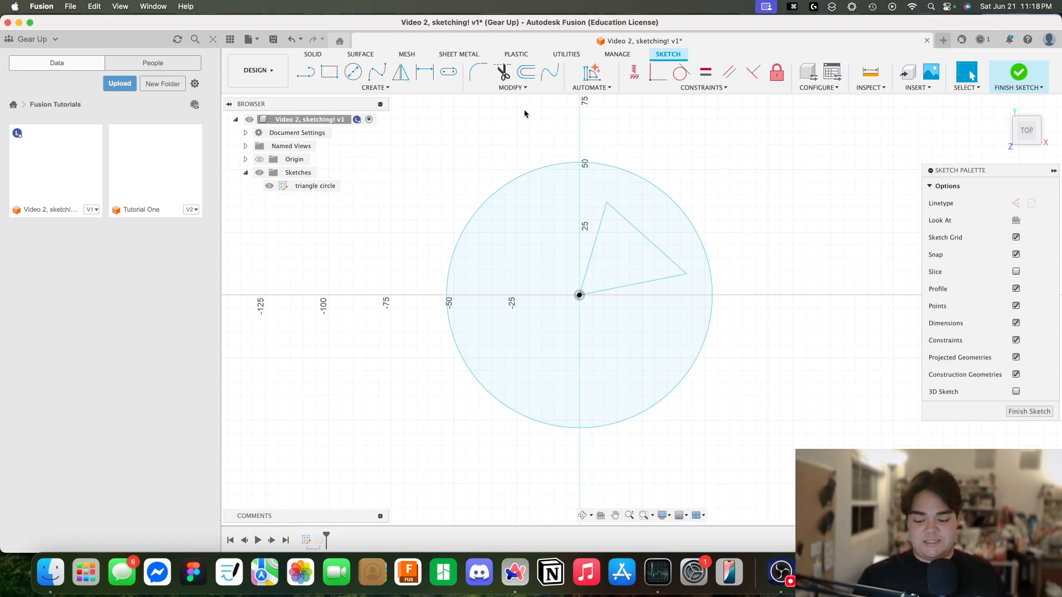
- Dimension the circle's diameter and set it to 100 mm
{"action": "key", "text": "d"}
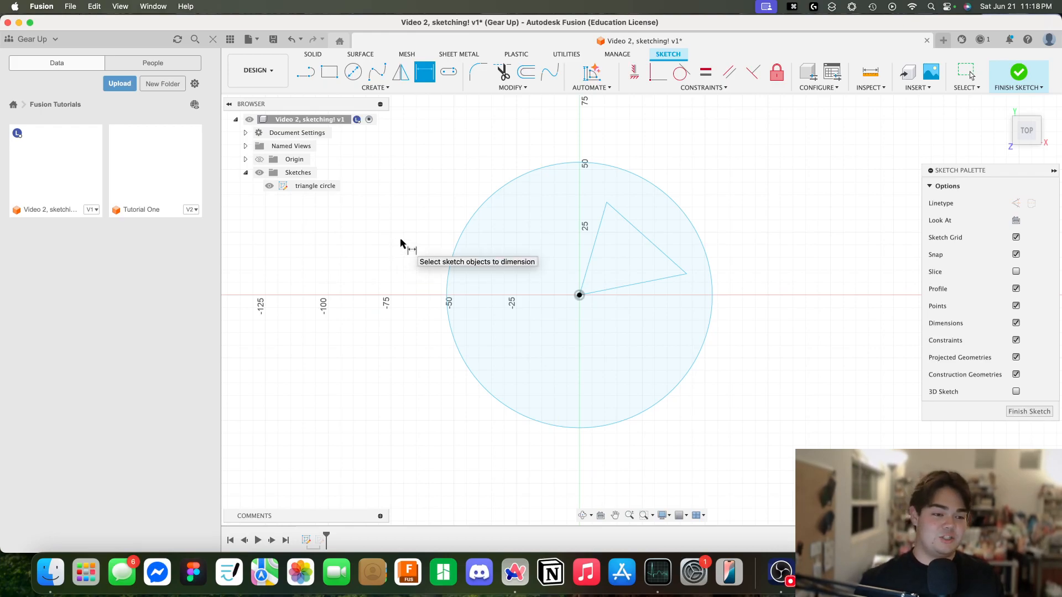
{"action": "left_click", "coordinate": [458, 242]}
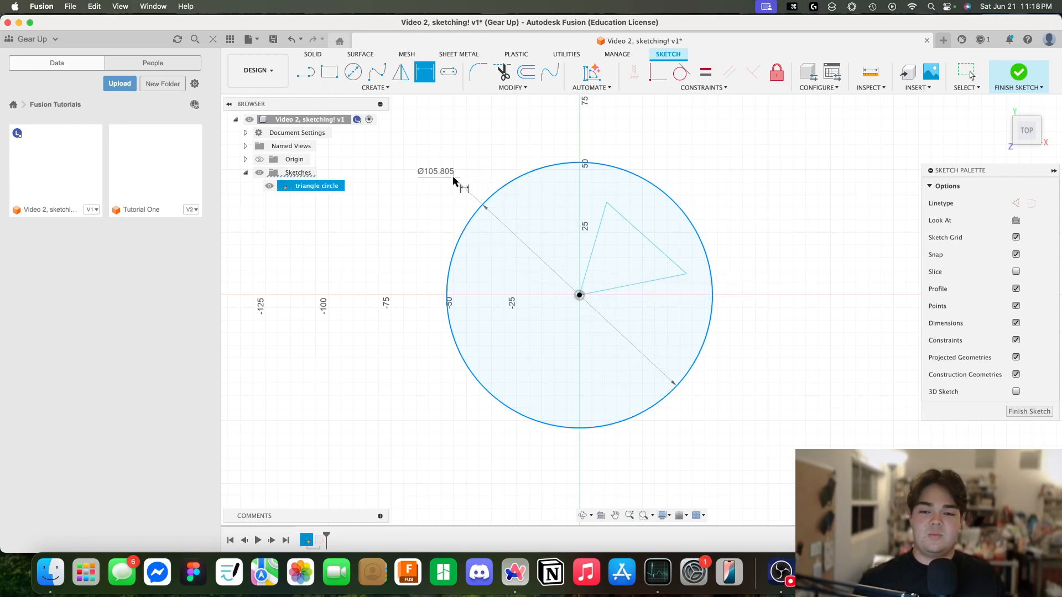
{"action": "left_click", "coordinate": [435, 214]}
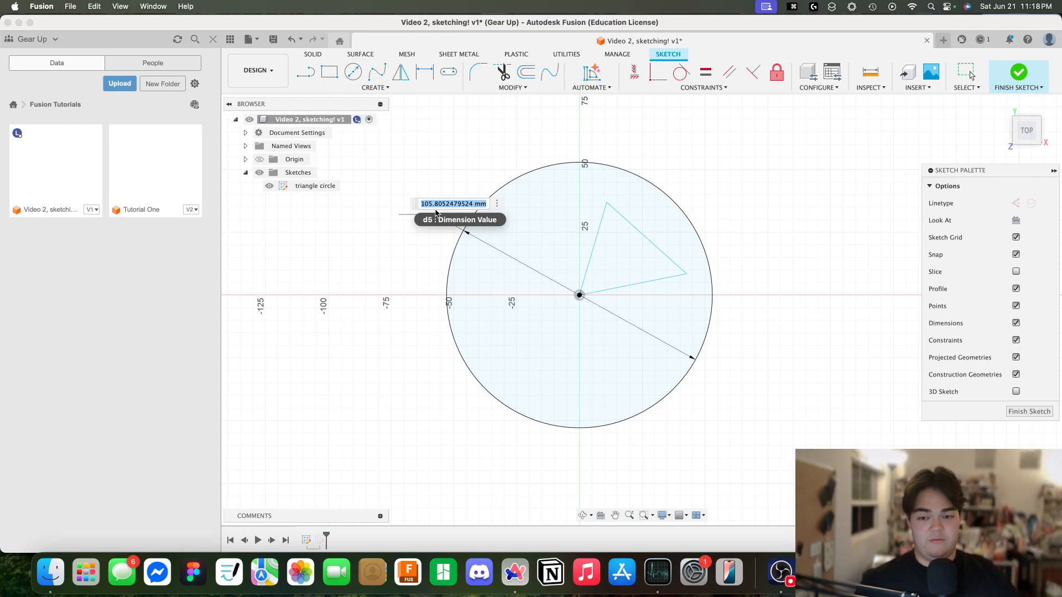
{"action": "type", "text": "100"}
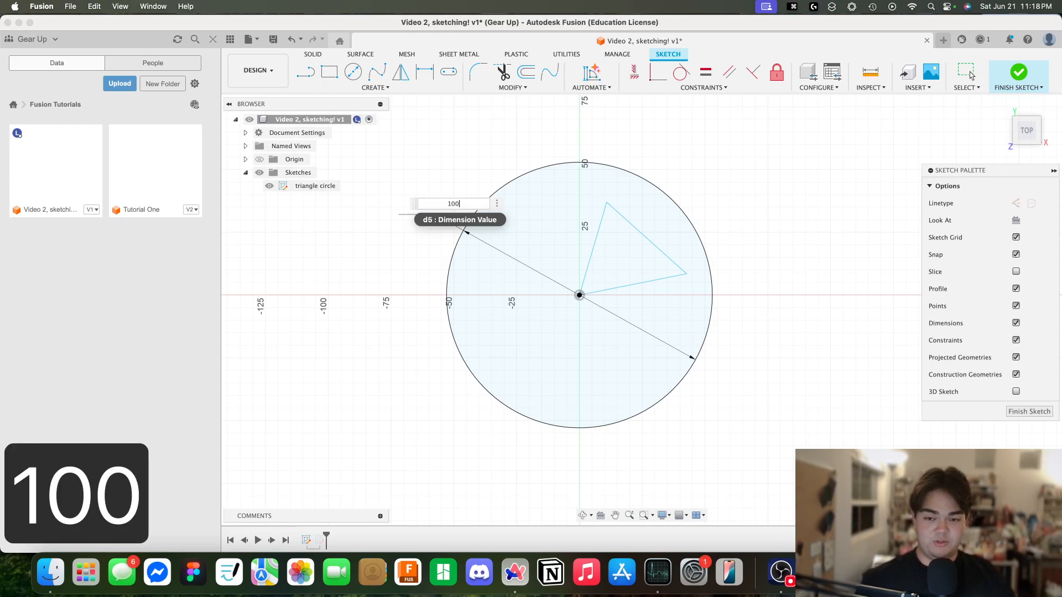
{"action": "key", "text": "Return"}
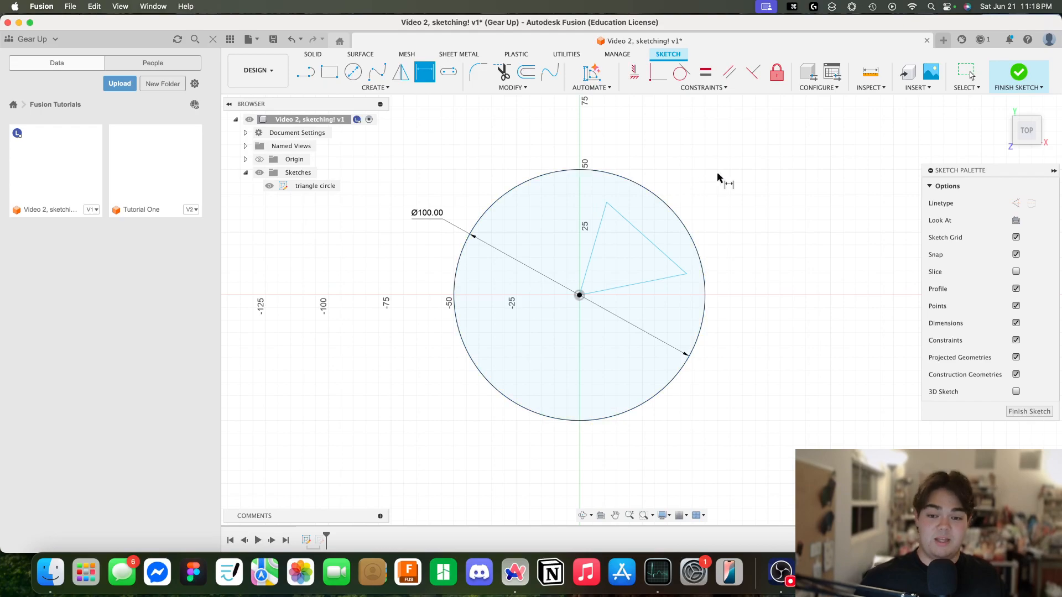
{"action": "key", "text": "Escape"}
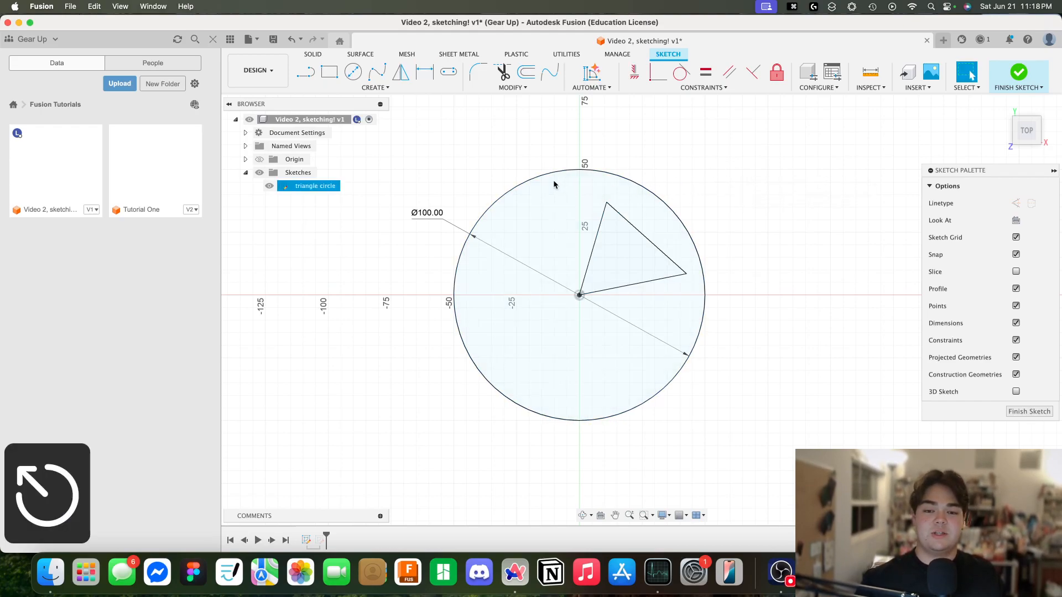
- Dimension the angle between the triangle's outer side and its lower side and set it to 60°
{"action": "left_click", "coordinate": [555, 173]}
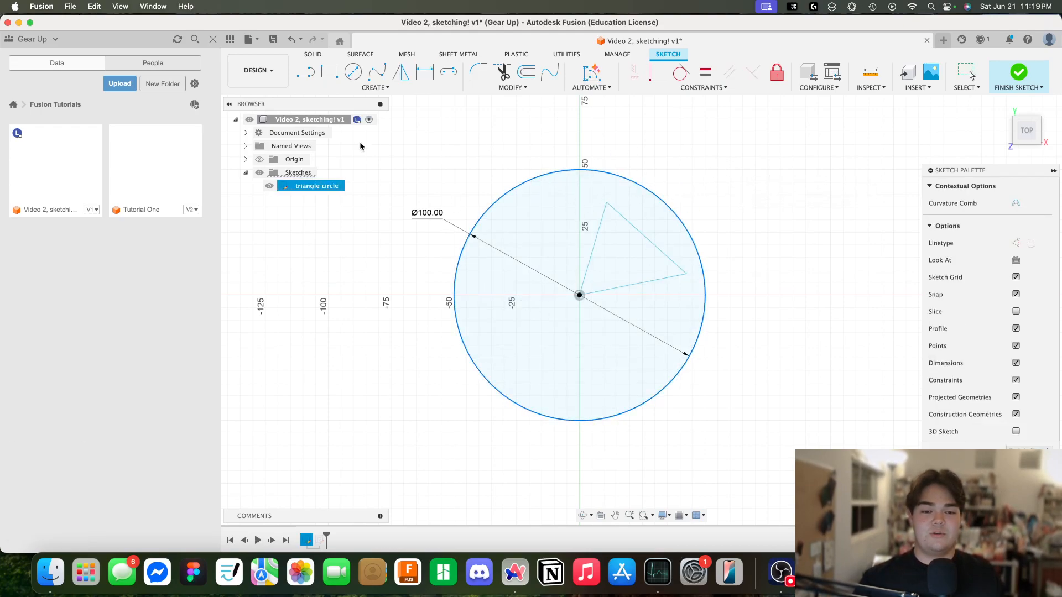
{"action": "left_click", "coordinate": [729, 323]}
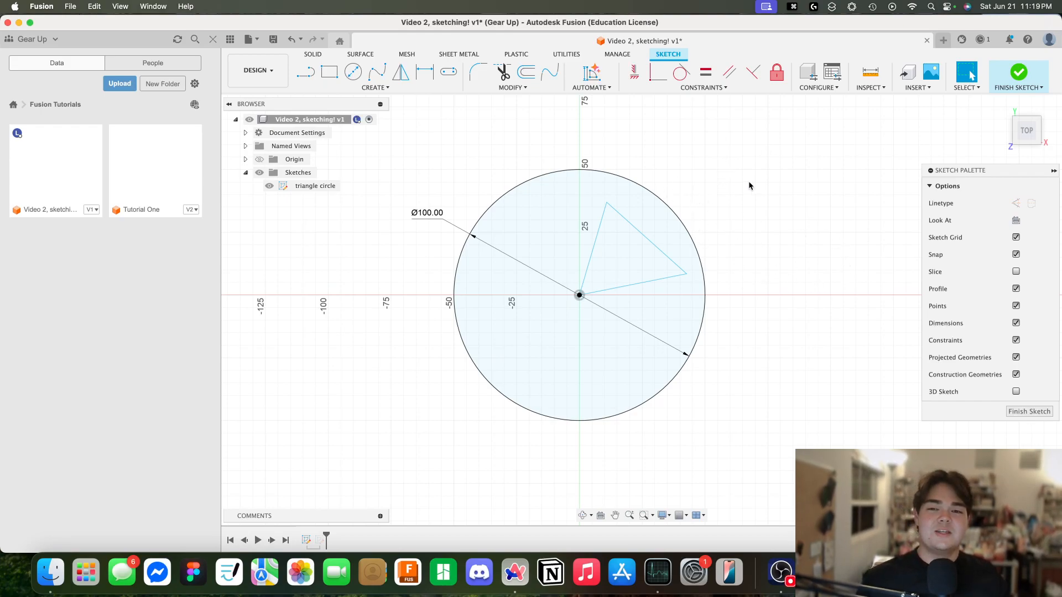
{"action": "key", "text": "d"}
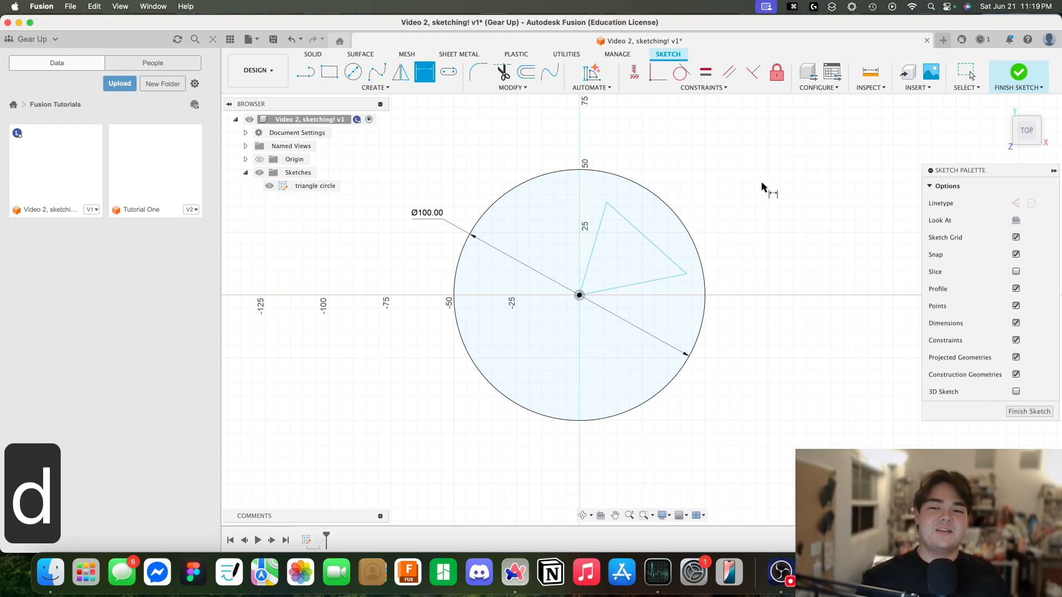
{"action": "left_click", "coordinate": [655, 246]}
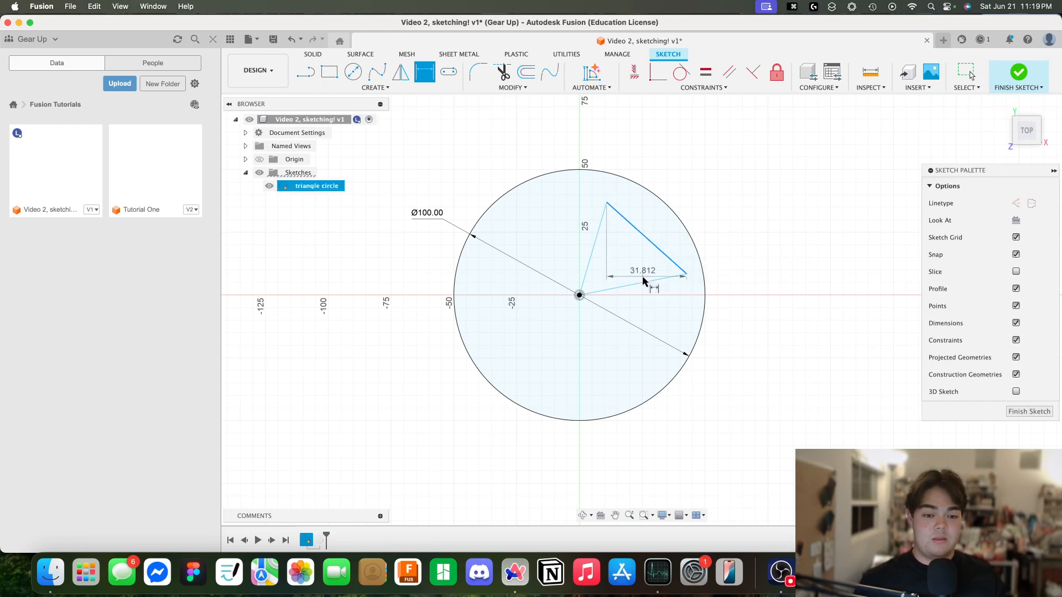
{"action": "left_click", "coordinate": [645, 284]}
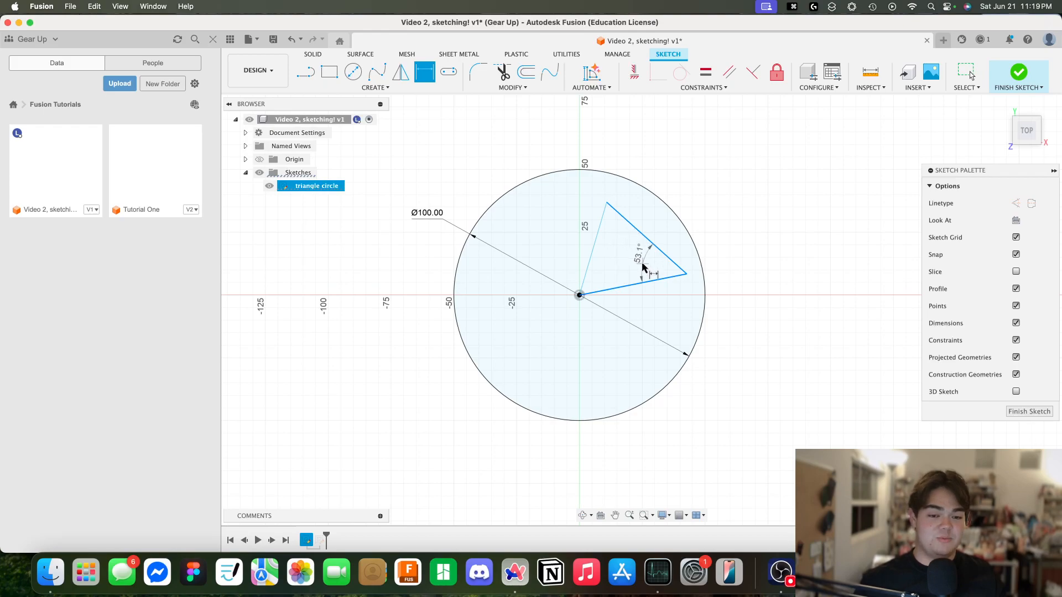
{"action": "left_click", "coordinate": [643, 268]}
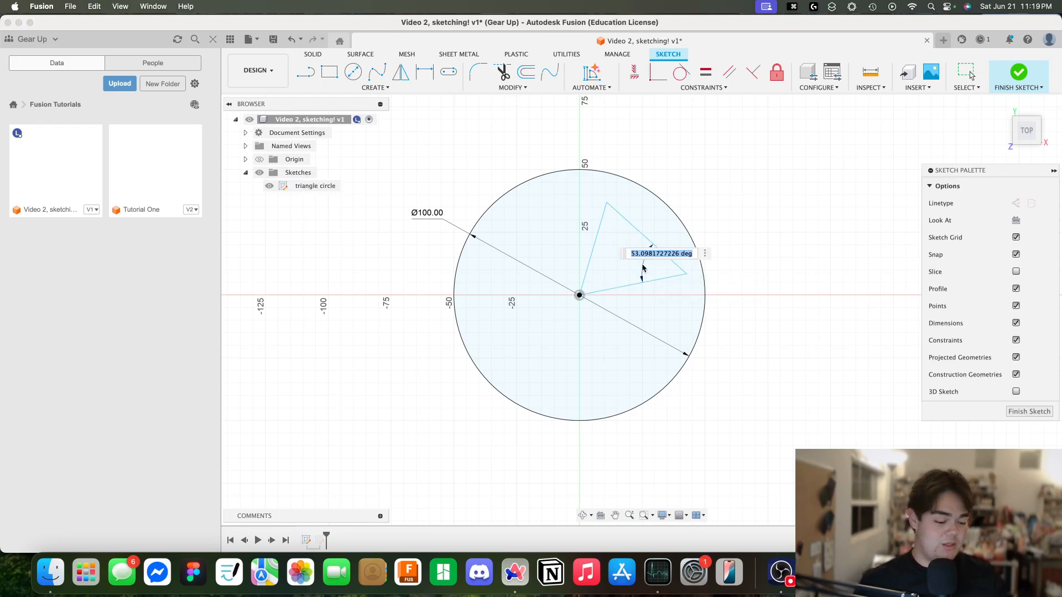
{"action": "type", "text": "60"}
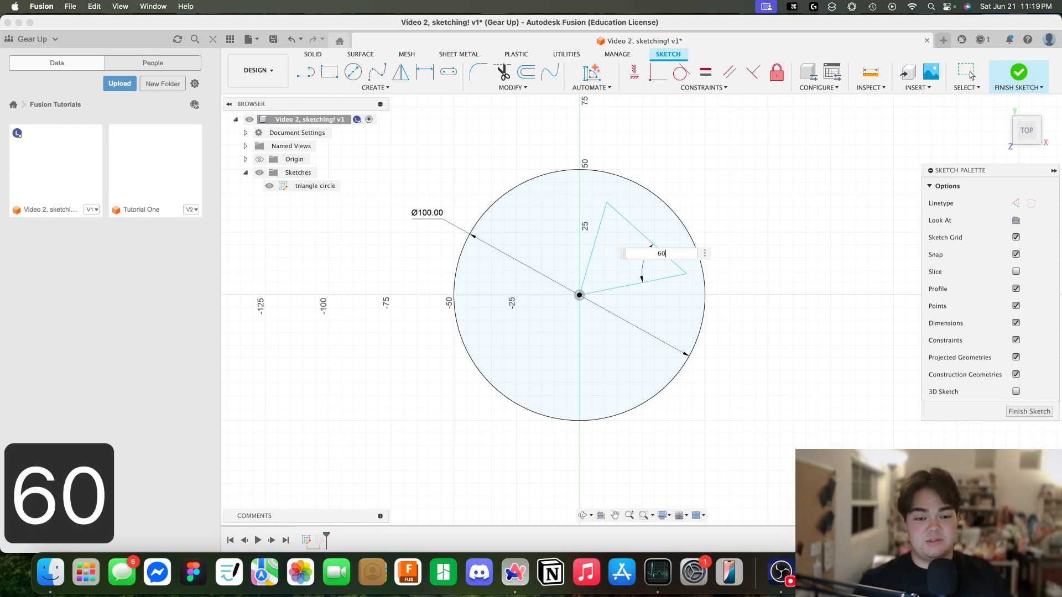
{"action": "key", "text": "Return"}
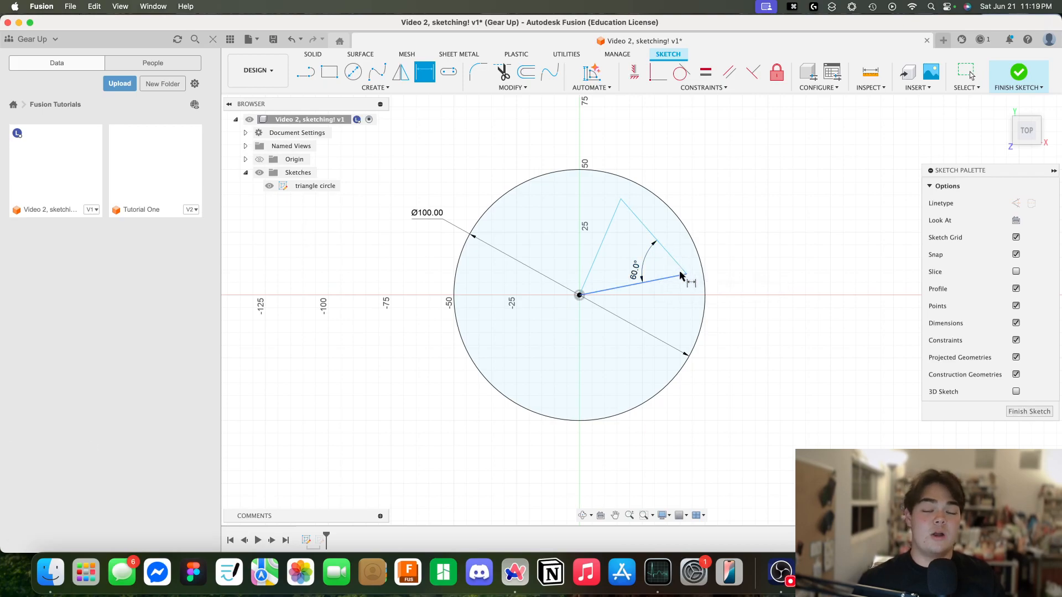
- Dimension the angle at the triangle's upper corner, between its outer side and the upper side from the origin, at 60°
{"action": "left_click", "coordinate": [639, 224]}
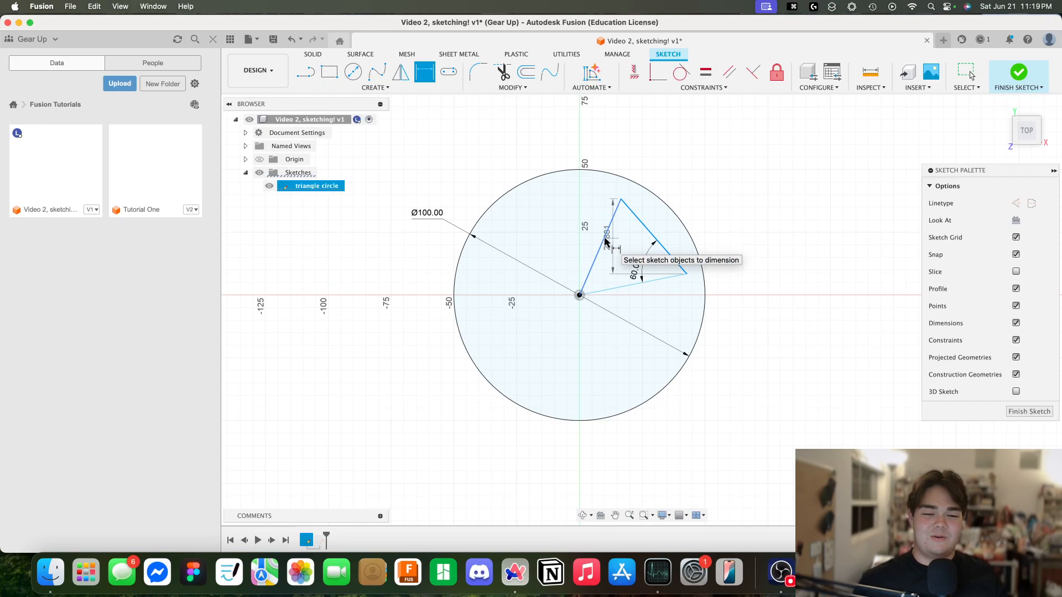
{"action": "left_click", "coordinate": [606, 241]}
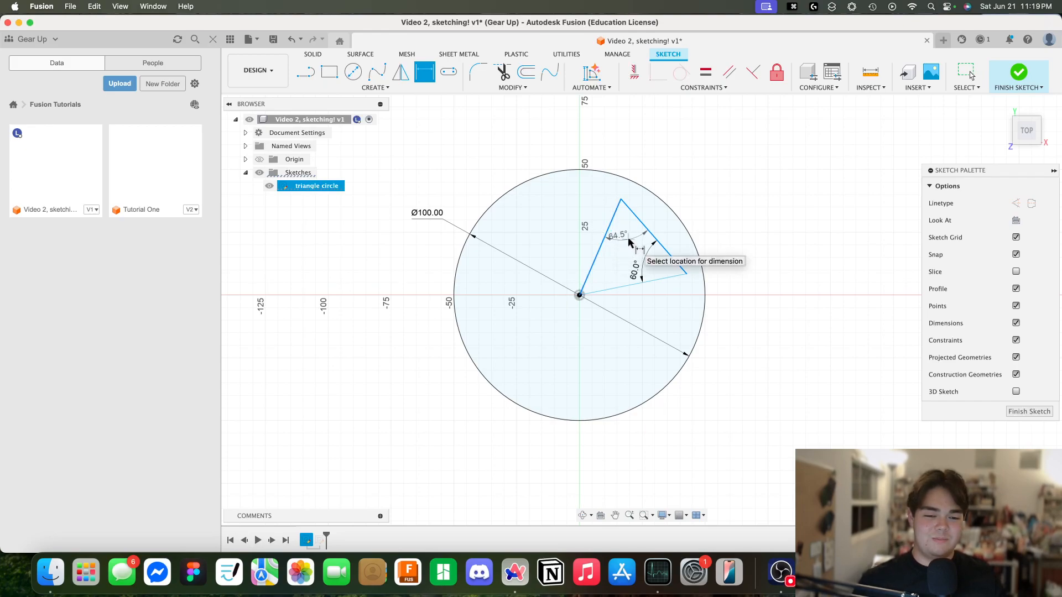
{"action": "left_click", "coordinate": [630, 242]}
{"action": "type", "text": "60"}
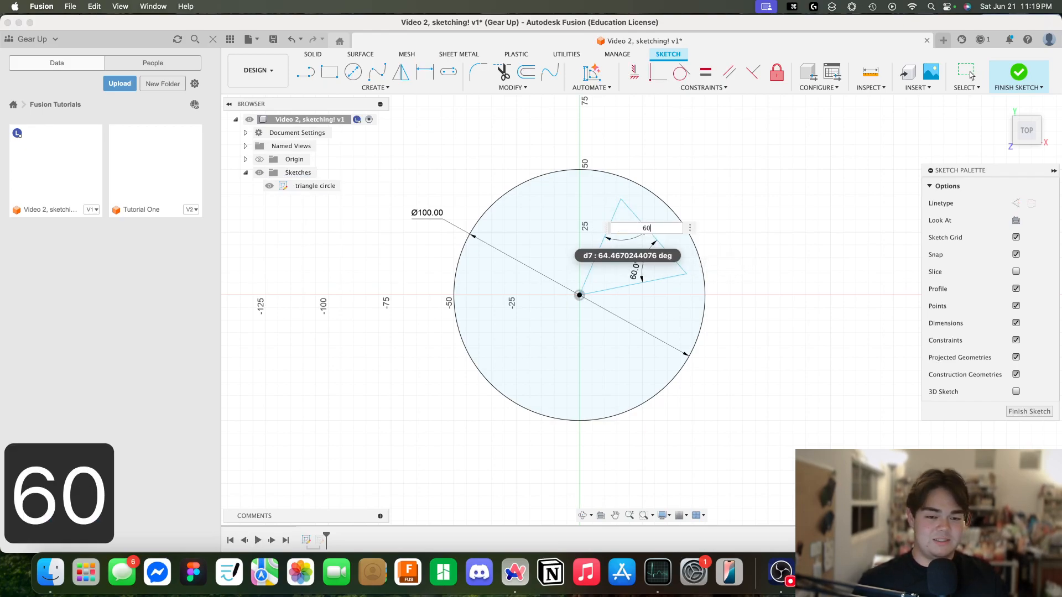
{"action": "key", "text": "Return"}
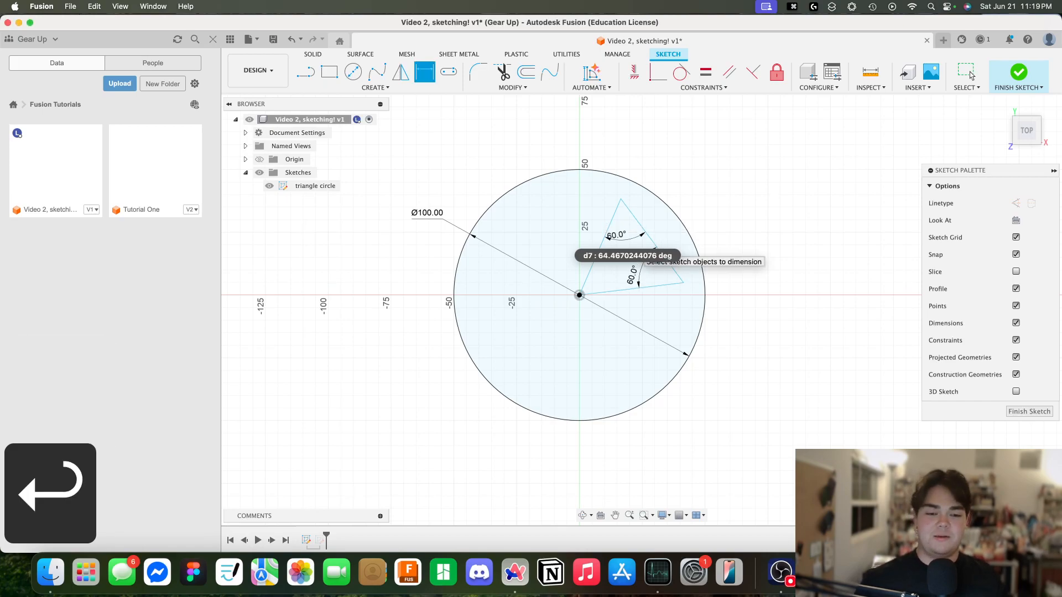
{"action": "key", "text": "Escape"}
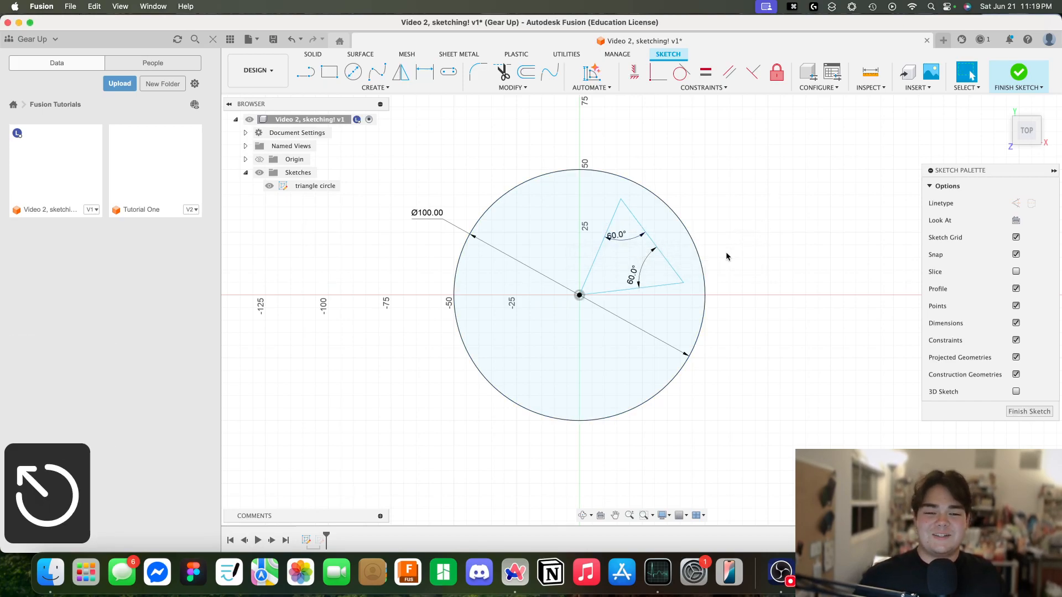
- Shrink the triangle freehand by its outer corner, and dimension the side opposite the origin at 37 mm
{"action": "left_click", "coordinate": [693, 267]}
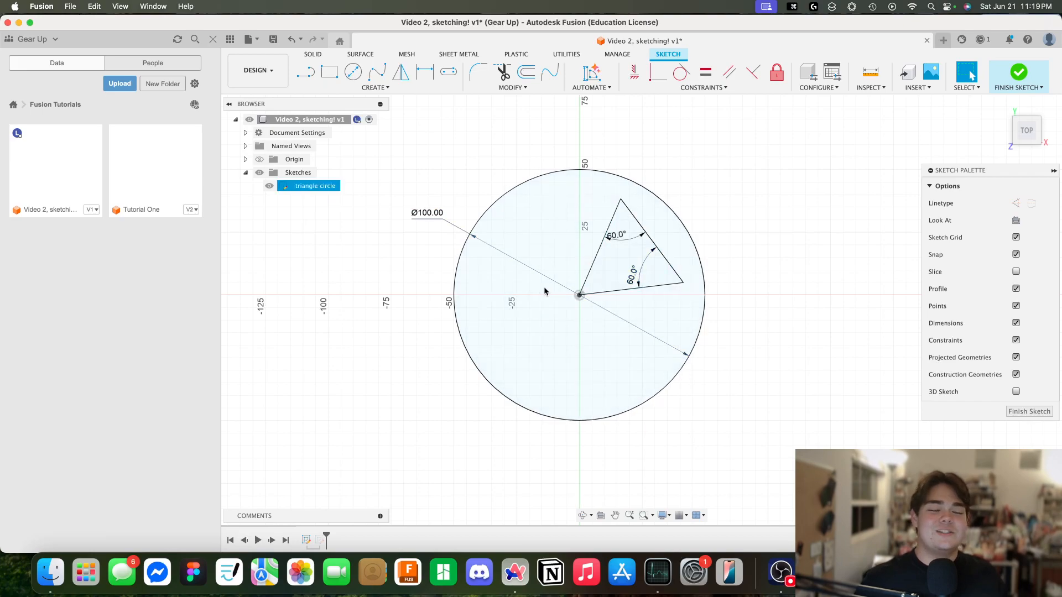
{"action": "mouse_move", "coordinate": [671, 259]}
{"action": "left_mouse_down"}
{"action": "mouse_move", "coordinate": [709, 265]}
{"action": "mouse_move", "coordinate": [657, 275]}
{"action": "mouse_move", "coordinate": [761, 257]}
{"action": "mouse_move", "coordinate": [553, 288]}
{"action": "mouse_move", "coordinate": [707, 257]}
{"action": "mouse_move", "coordinate": [644, 276]}
{"action": "mouse_move", "coordinate": [648, 262]}
{"action": "mouse_move", "coordinate": [655, 272]}
{"action": "left_mouse_up"}
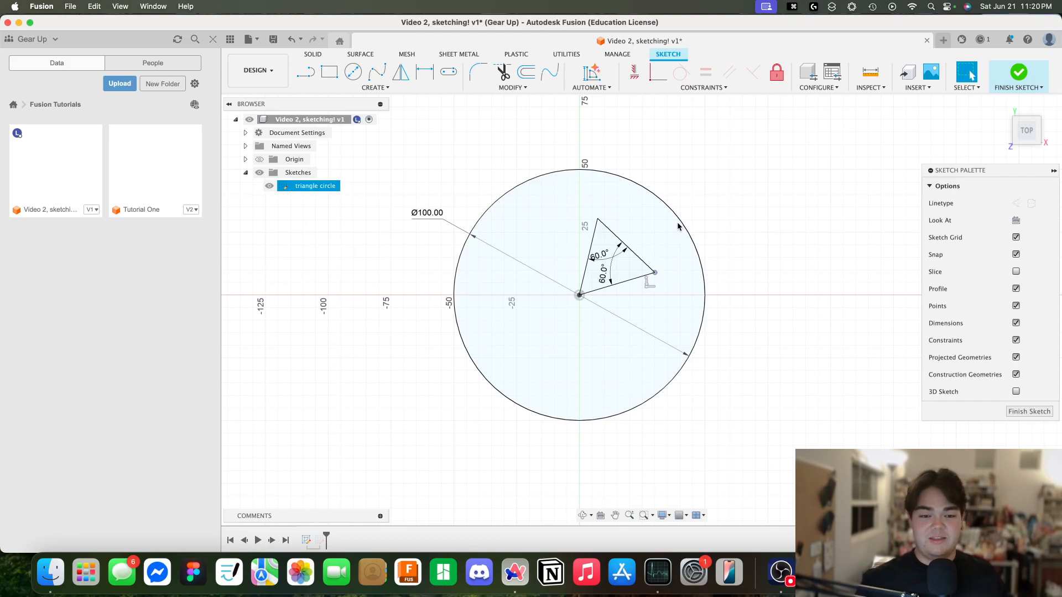
{"action": "key", "text": "d"}
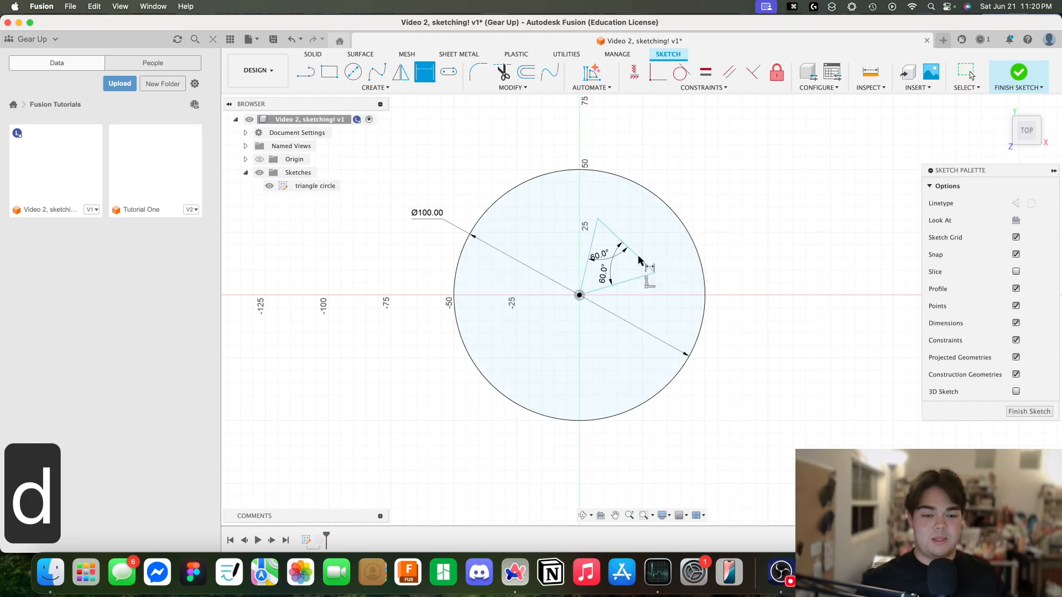
{"action": "left_click", "coordinate": [637, 256]}
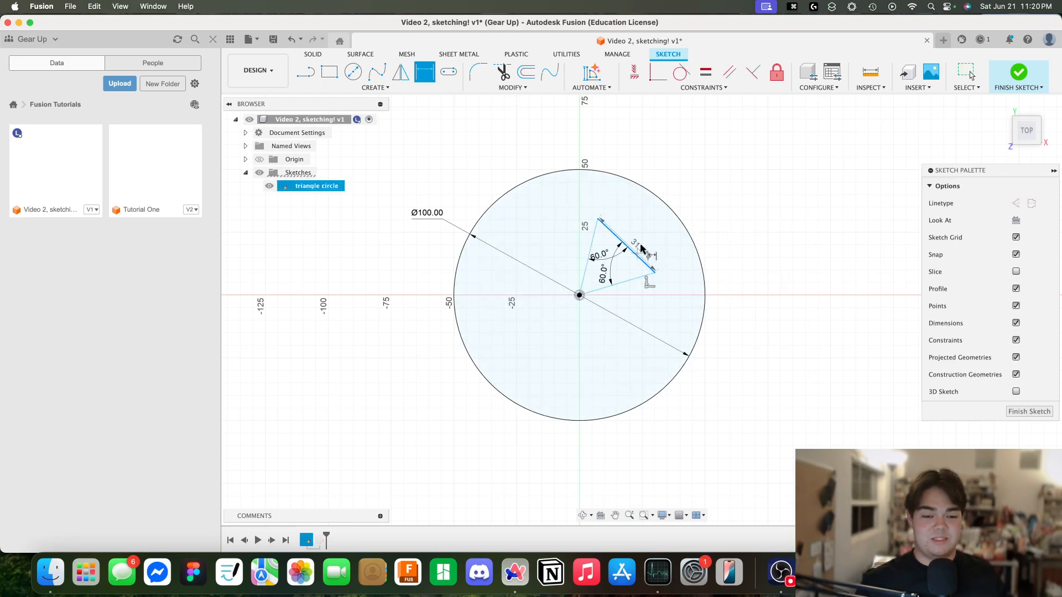
{"action": "left_click", "coordinate": [642, 243]}
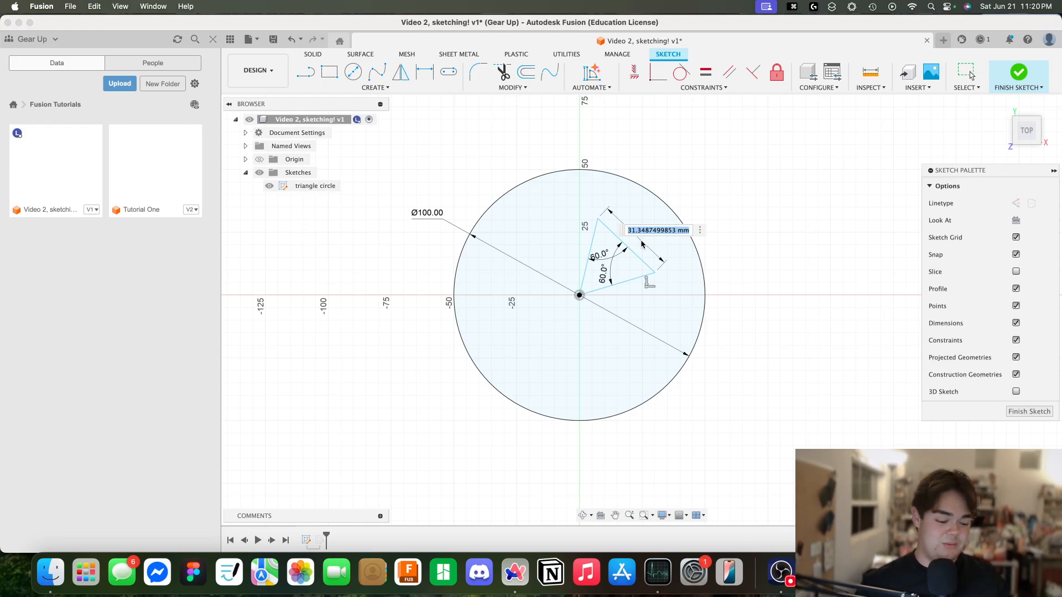
{"action": "type", "text": "37"}
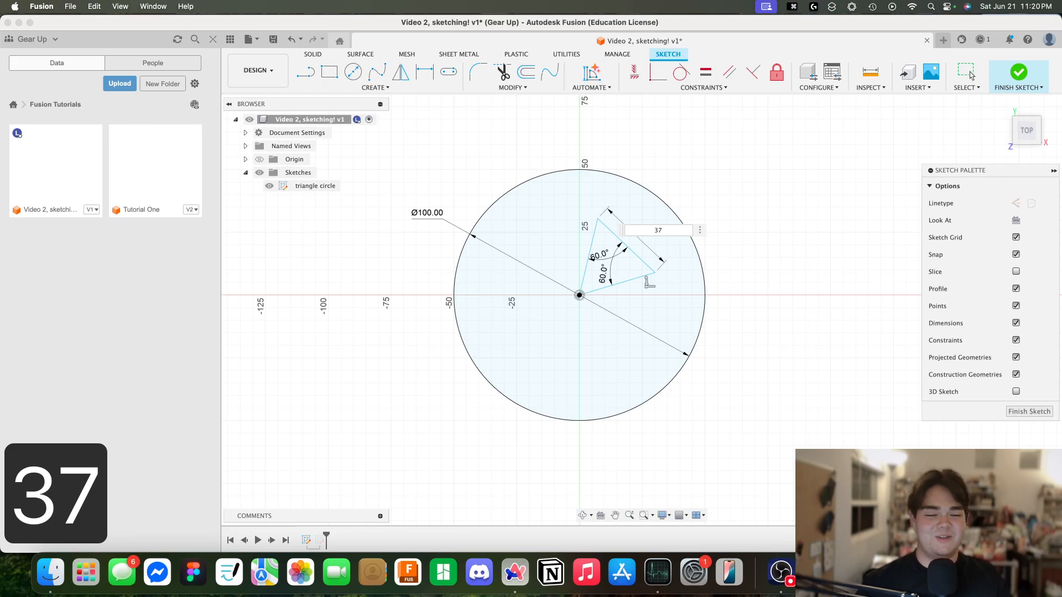
{"action": "key", "text": "Return"}
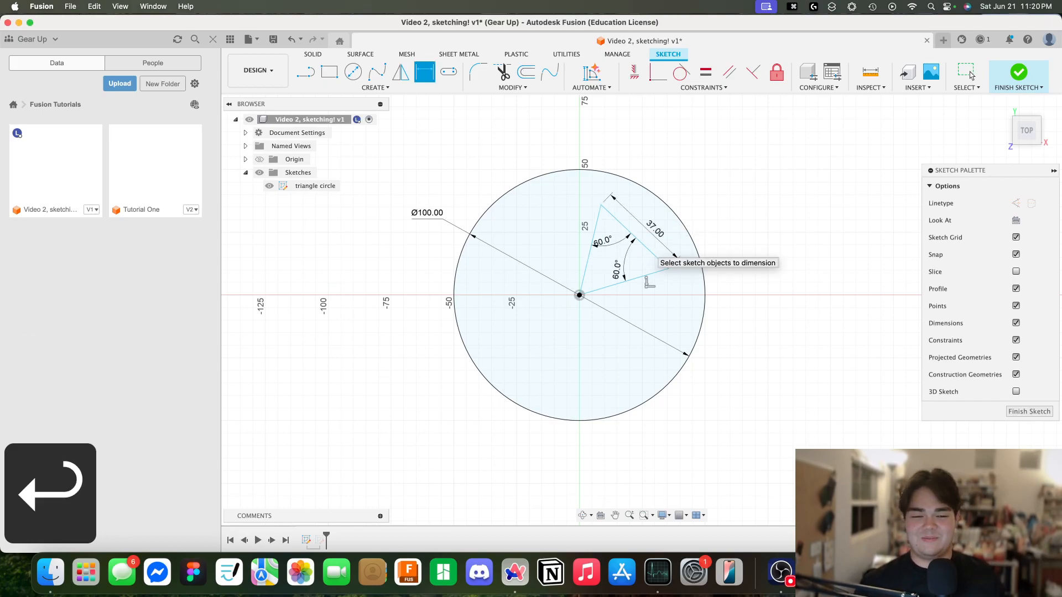
{"action": "key", "text": "Escape"}
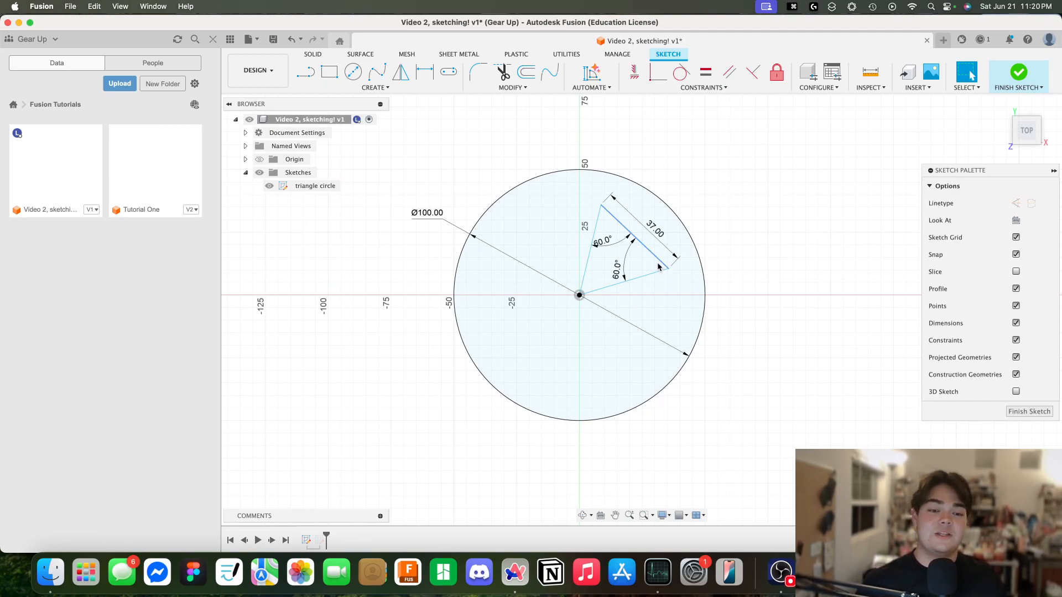
- Rotate the triangle freehand about the origin until its lower side lies roughly along the horizontal axis
{"action": "left_click_drag", "start_coordinate": [658, 264], "coordinate": [638, 256]}
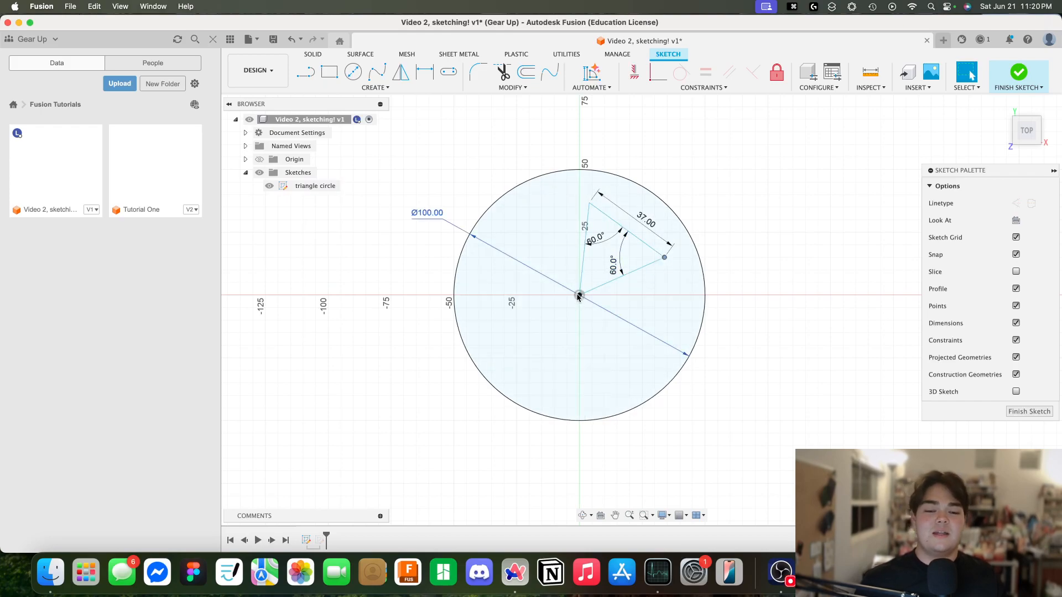
{"action": "mouse_move", "coordinate": [579, 296]}
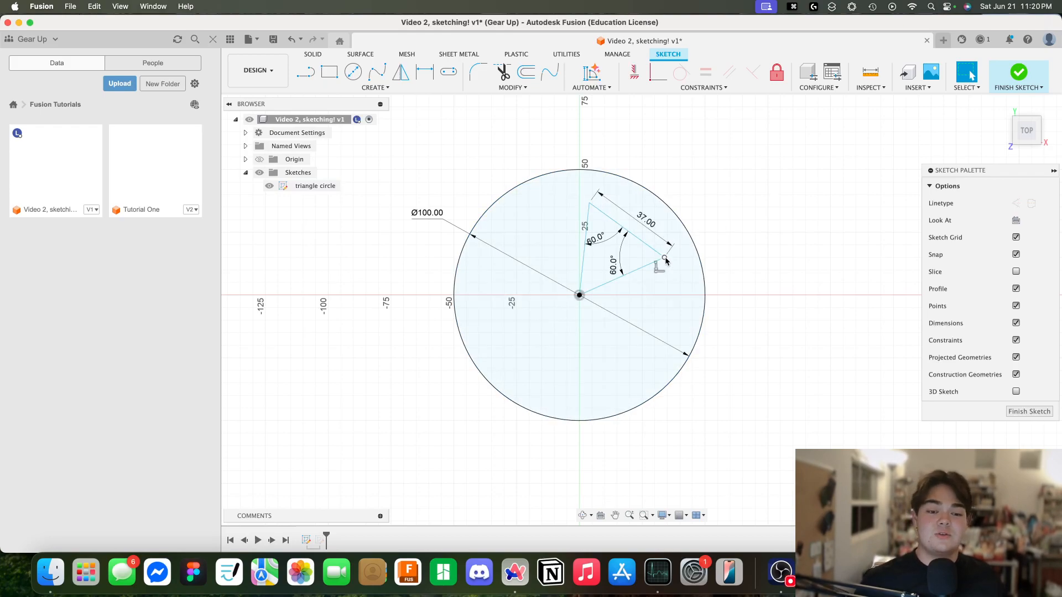
{"action": "left_click_drag", "start_coordinate": [664, 258], "coordinate": [669, 272]}
{"action": "left_click", "coordinate": [730, 203]}
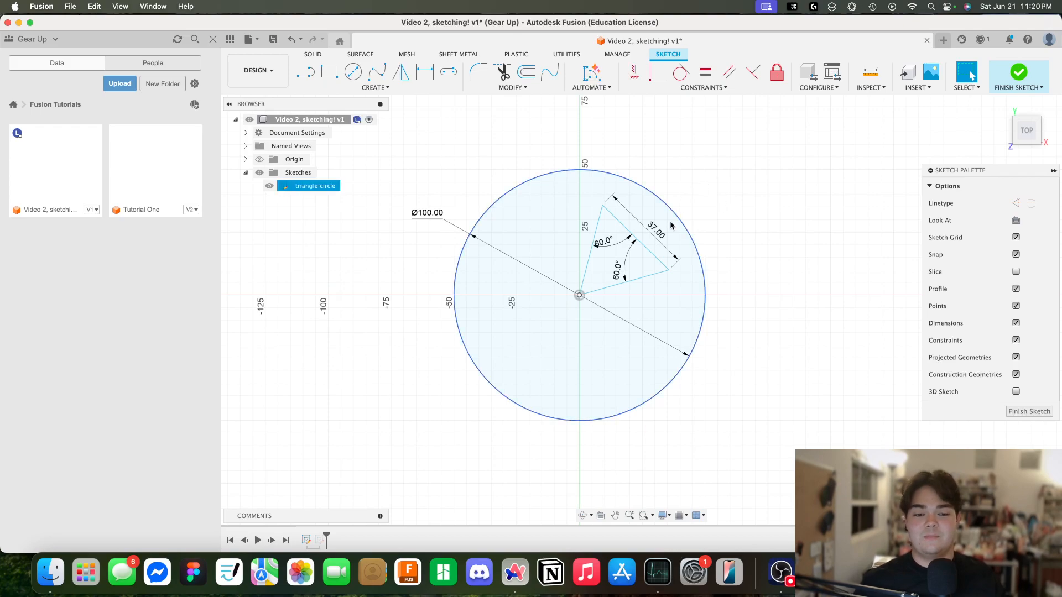
{"action": "left_click_drag", "start_coordinate": [670, 272], "coordinate": [674, 297]}
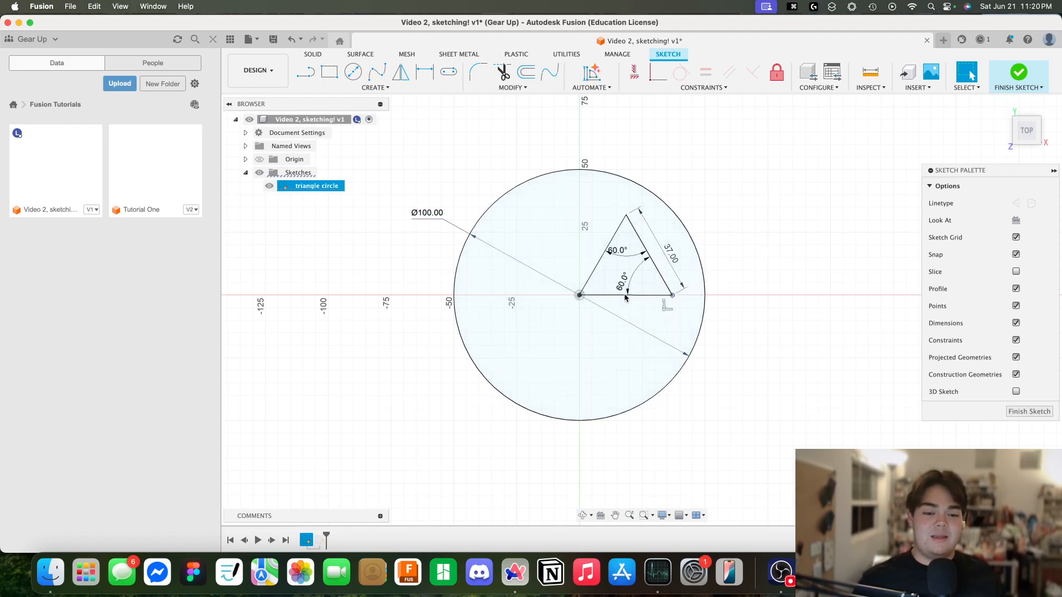
- Apply a Horizontal/Vertical constraint to the triangle's lower side, which starts at the origin
{"action": "scroll", "coordinate": [629, 303], "scroll_direction": "up", "scroll_amount": 10}
{"action": "scroll", "coordinate": [739, 288], "scroll_direction": "up", "scroll_amount": 3}
{"action": "scroll", "coordinate": [785, 214], "scroll_direction": "down", "scroll_amount": 8}
{"action": "scroll", "coordinate": [772, 309], "scroll_direction": "down", "scroll_amount": 2}
{"action": "left_click", "coordinate": [869, 157]}
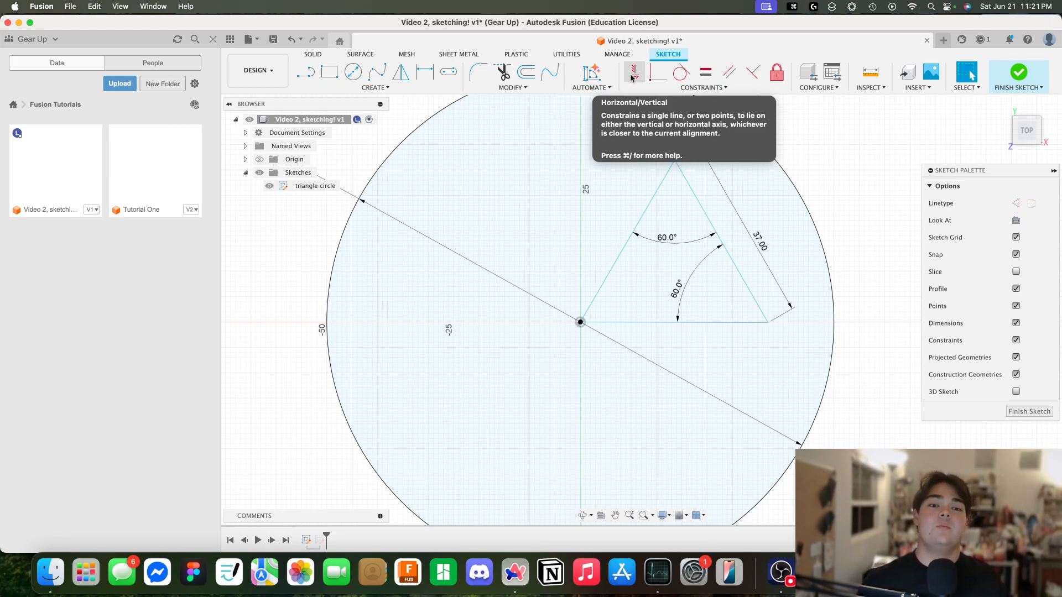
{"action": "left_click", "coordinate": [634, 76]}
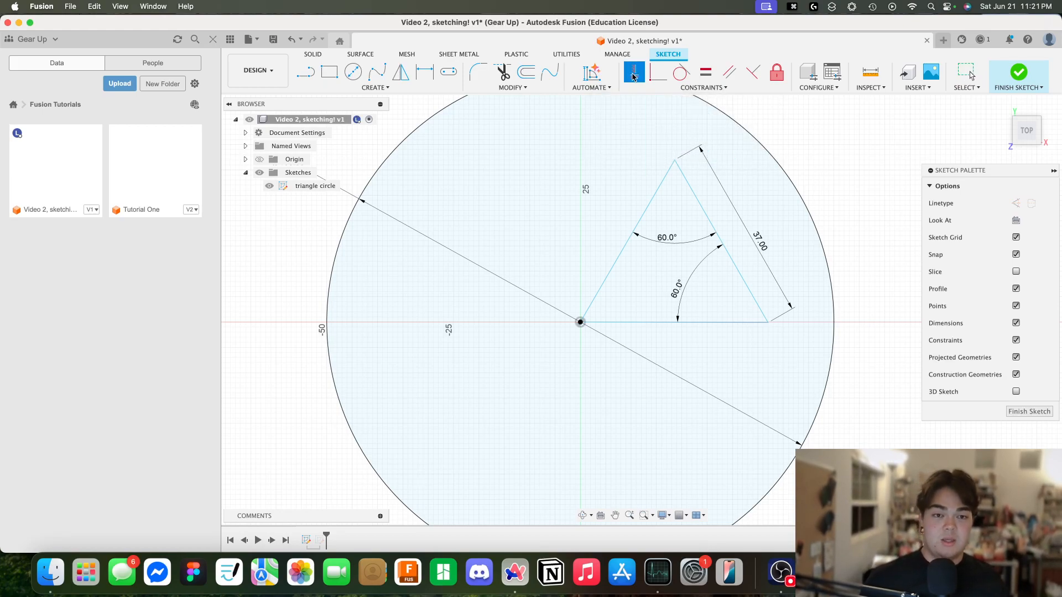
{"action": "left_click", "coordinate": [665, 324]}
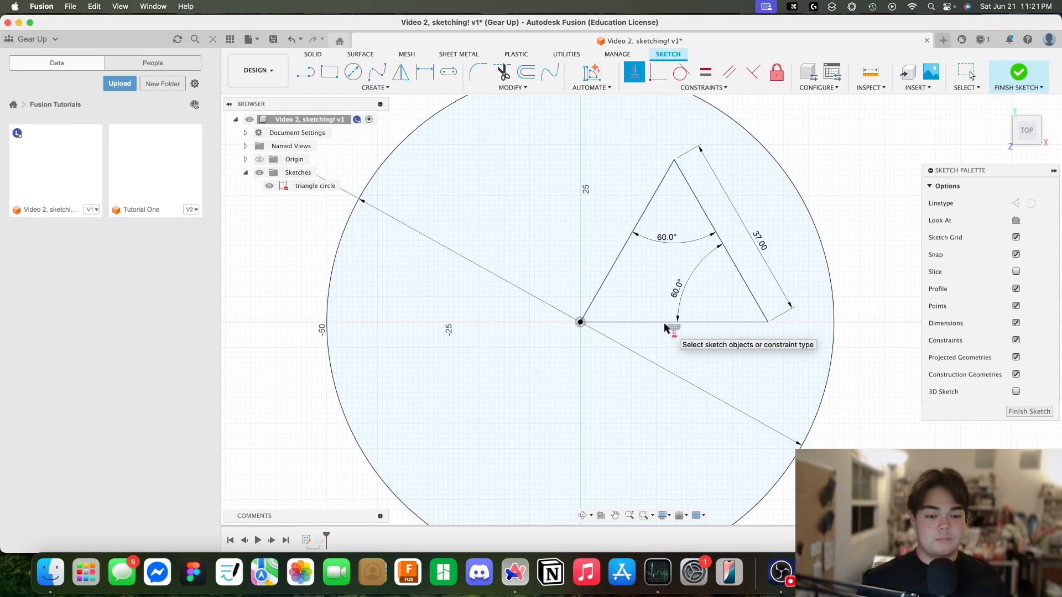
{"action": "key", "text": "Escape"}
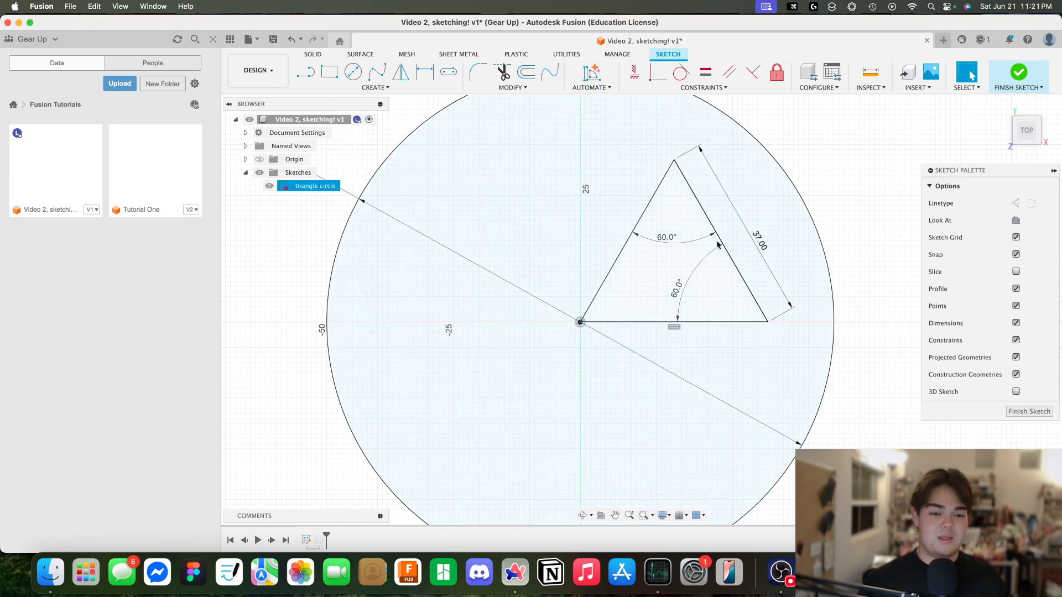
- Finish editing the "triangle circle" sketch and return to the solid model with nothing selected
{"action": "left_click", "coordinate": [751, 298]}
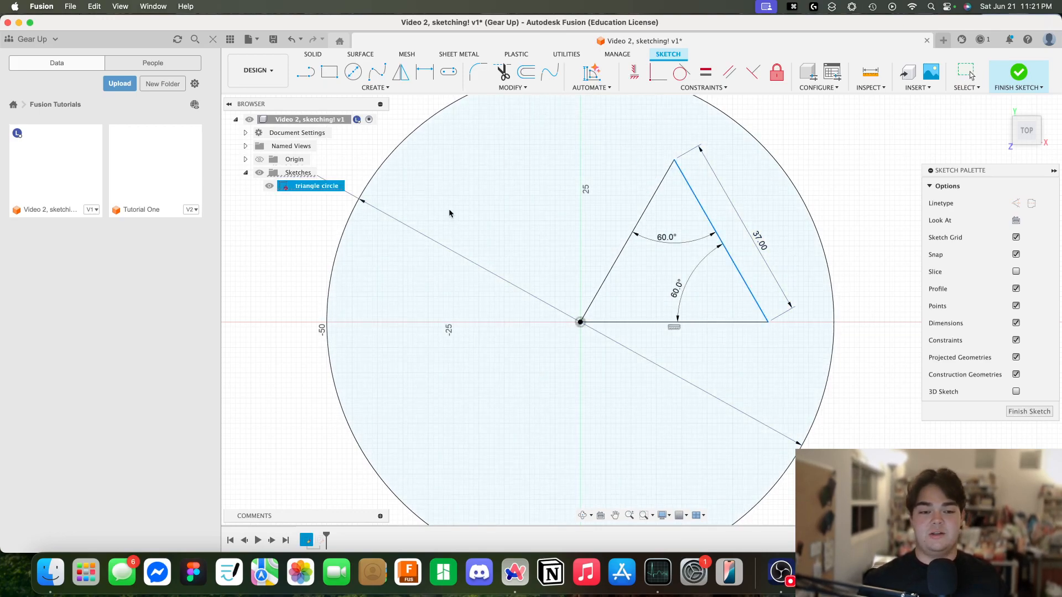
{"action": "key", "text": "Escape"}
{"action": "scroll", "coordinate": [662, 260], "scroll_direction": "up", "scroll_amount": 5}
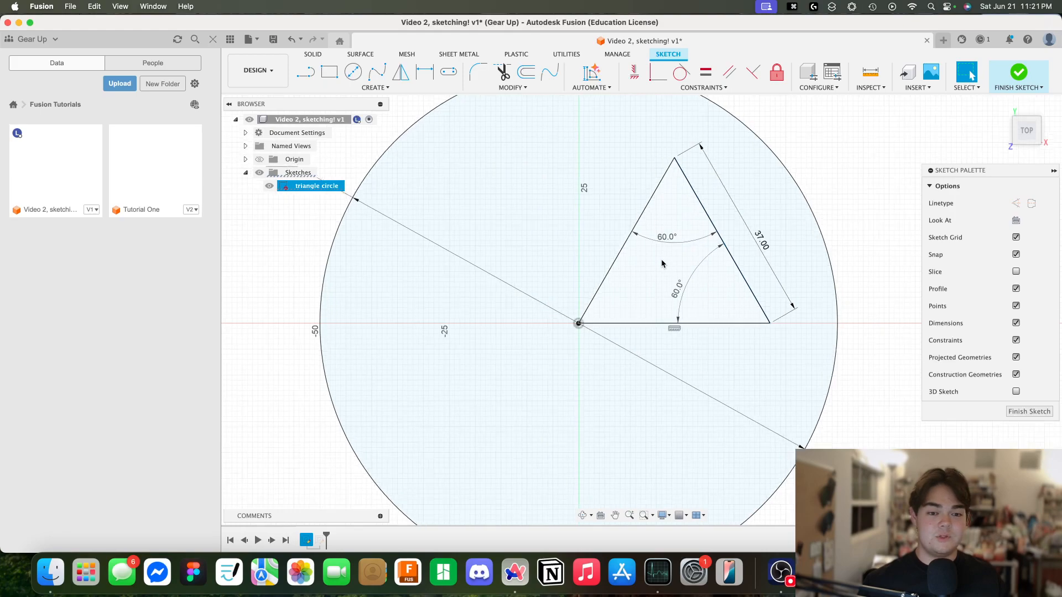
{"action": "scroll", "coordinate": [662, 259], "scroll_direction": "down", "scroll_amount": 5}
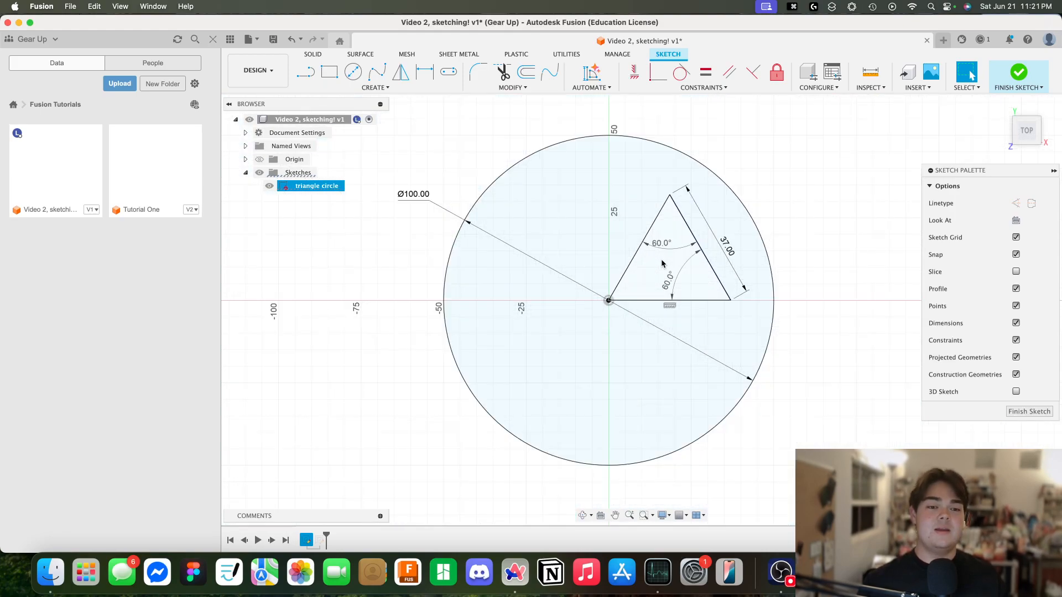
{"action": "left_click", "coordinate": [1021, 72]}
{"action": "scroll", "coordinate": [761, 303], "scroll_direction": "down", "scroll_amount": 2}
{"action": "mouse_move", "coordinate": [766, 299]}
{"action": "middle_mouse_down", "text": "shift"}
{"action": "mouse_move", "coordinate": [754, 351]}
{"action": "mouse_move", "coordinate": [742, 340]}
{"action": "middle_mouse_up", "text": "shift"}
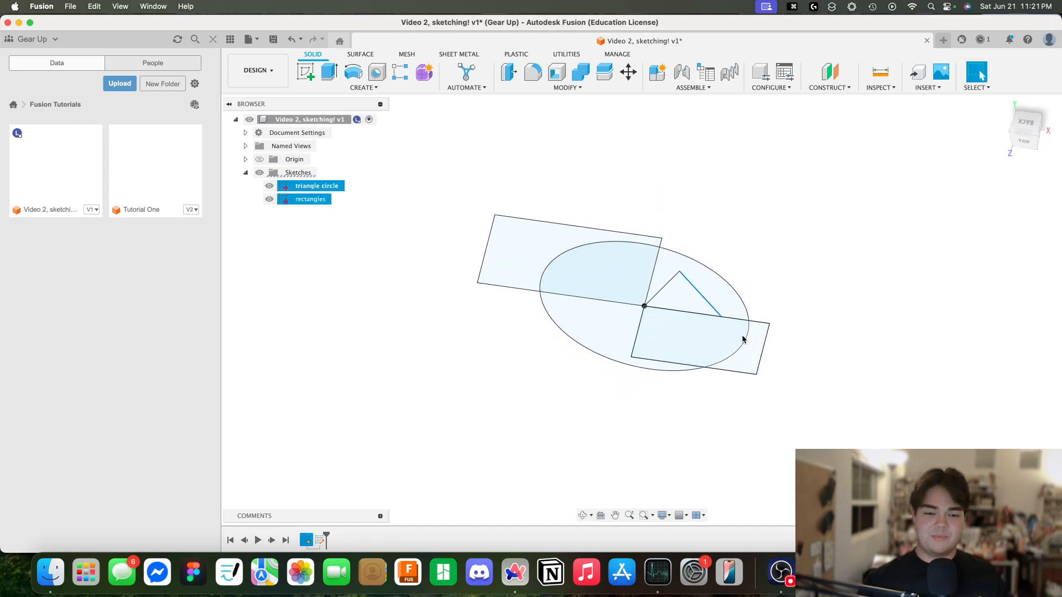
{"action": "left_click", "coordinate": [370, 209]}
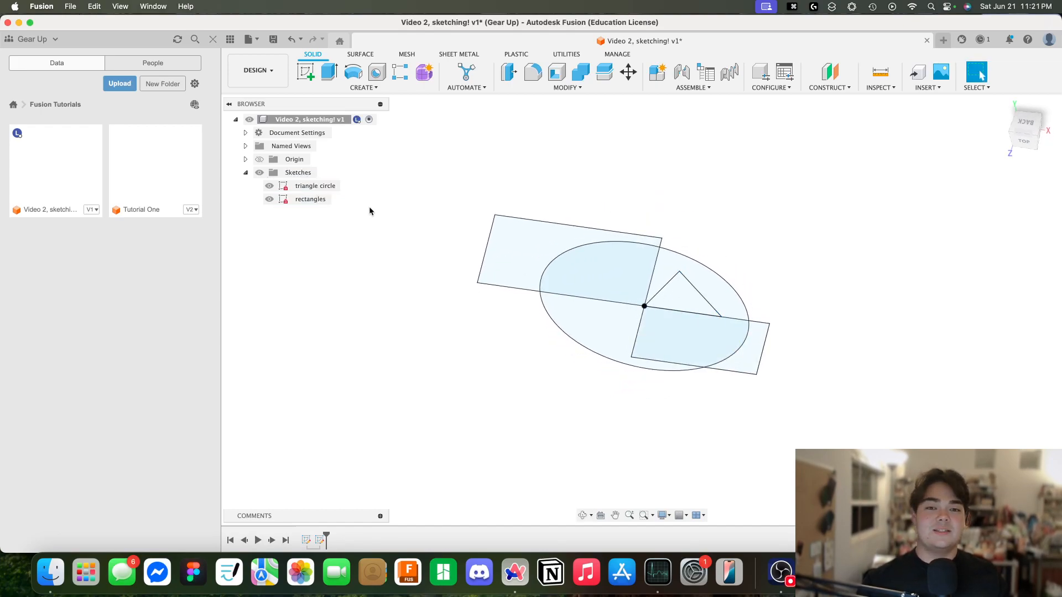